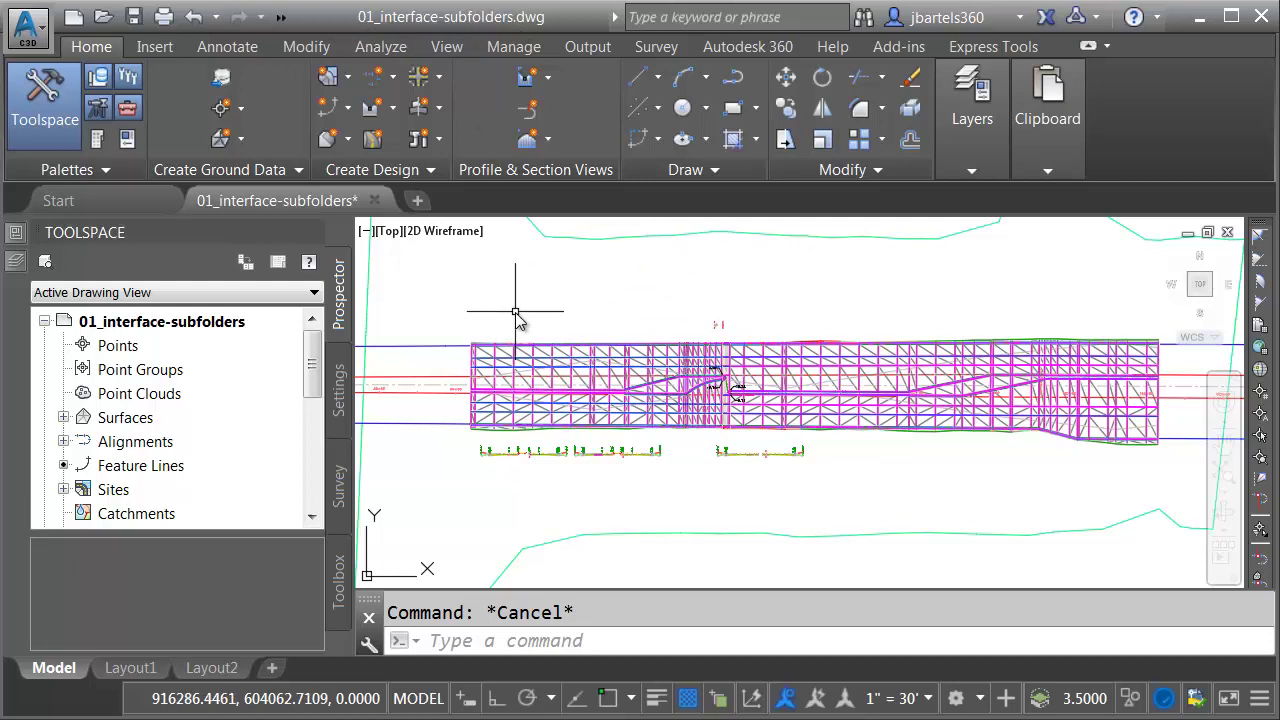
Start a new feature line named 'Sample', with Site set to <None> and Basic Feature Line style
mouse_move(519, 313)
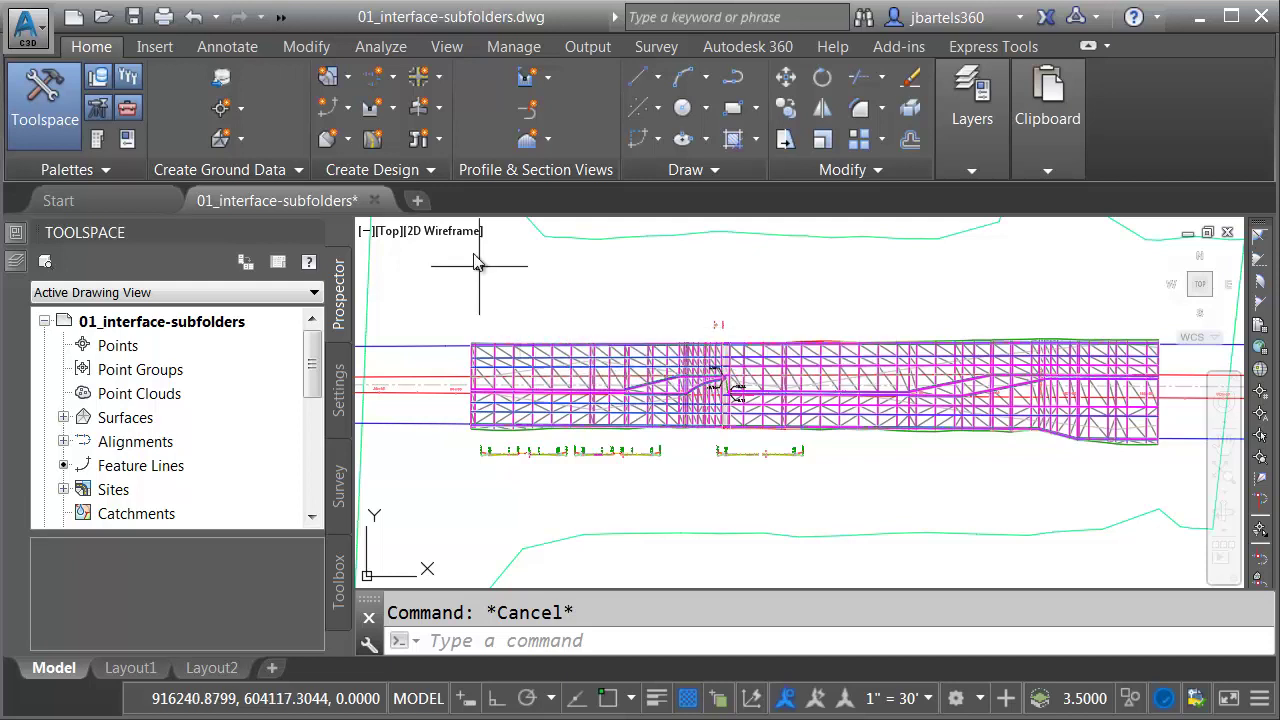
click(344, 108)
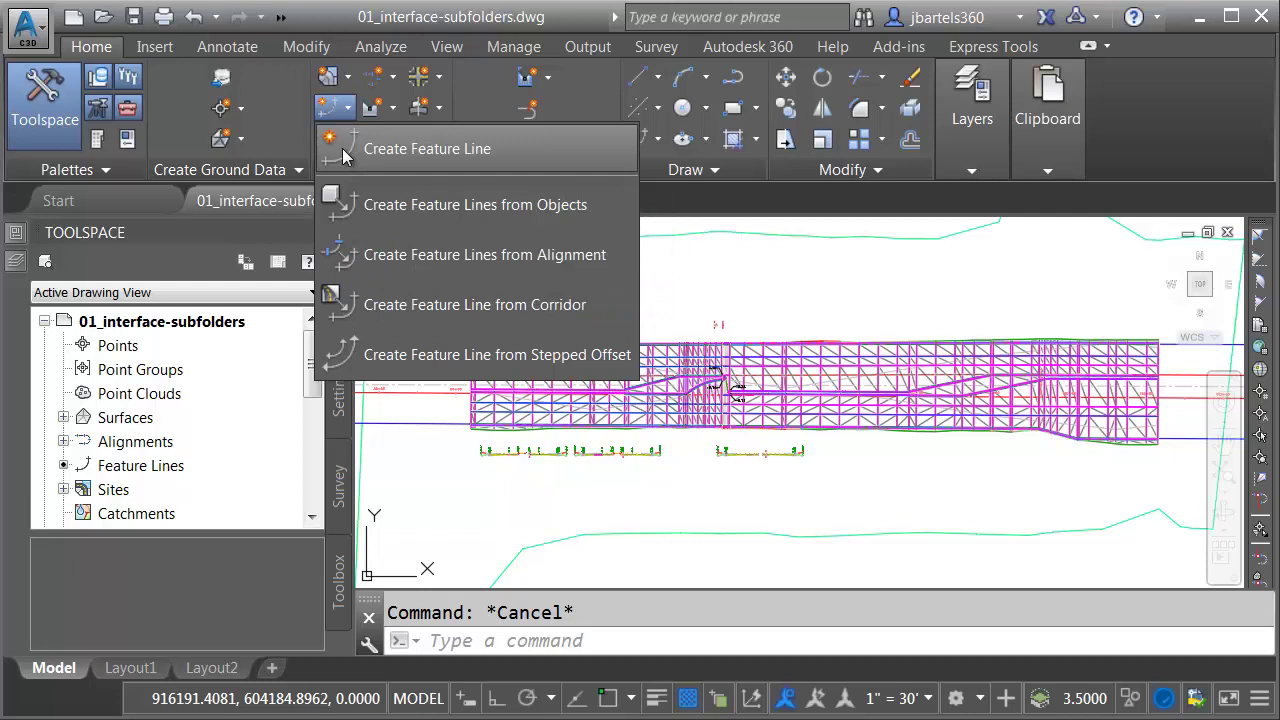
click(344, 150)
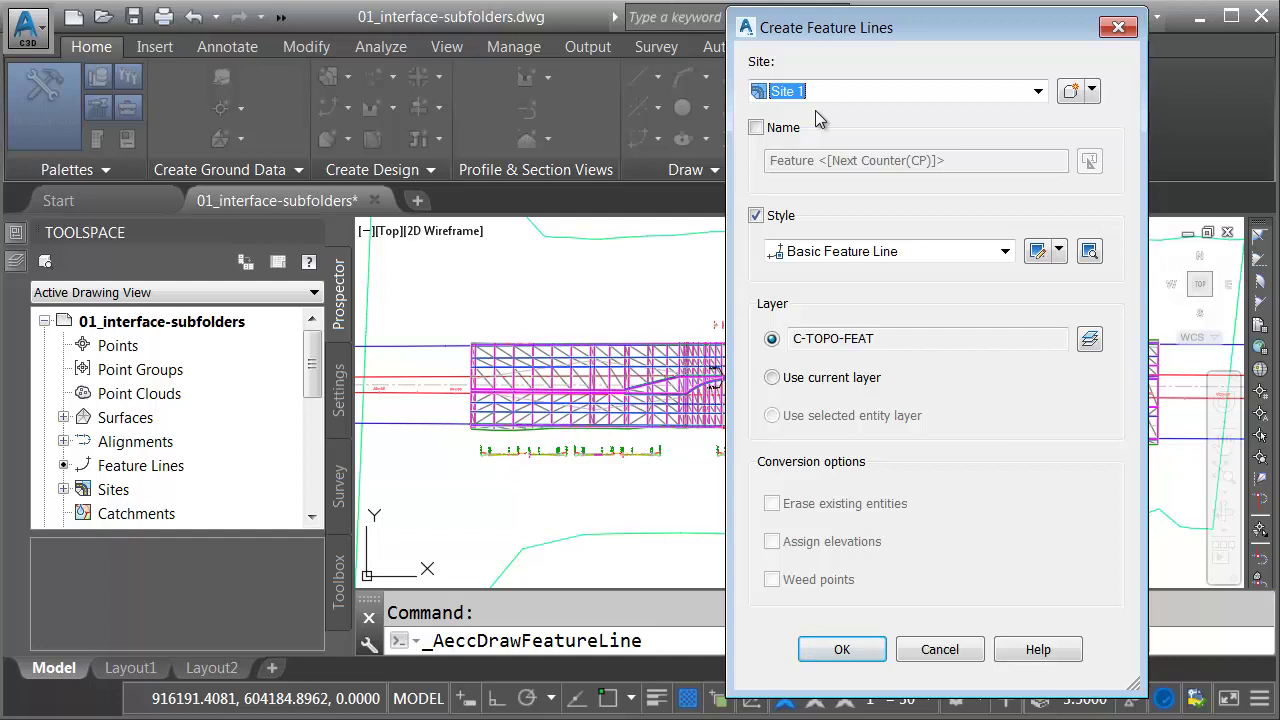
click(1037, 91)
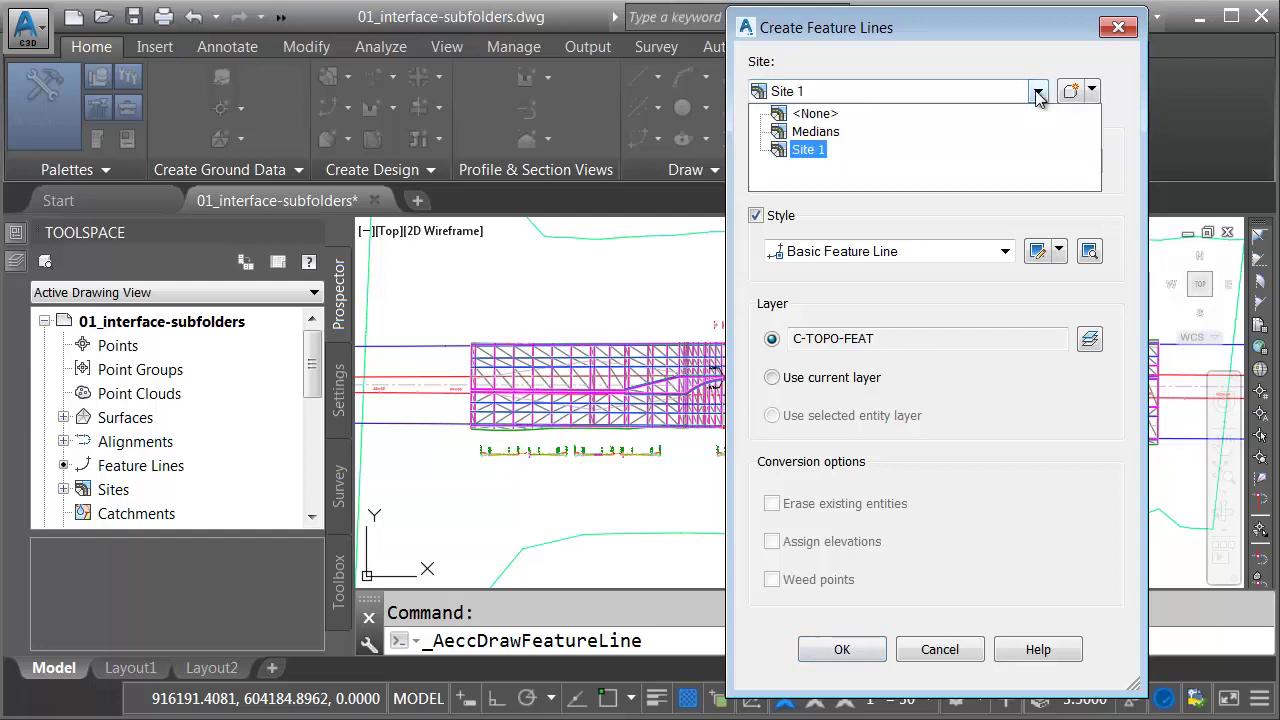
click(808, 114)
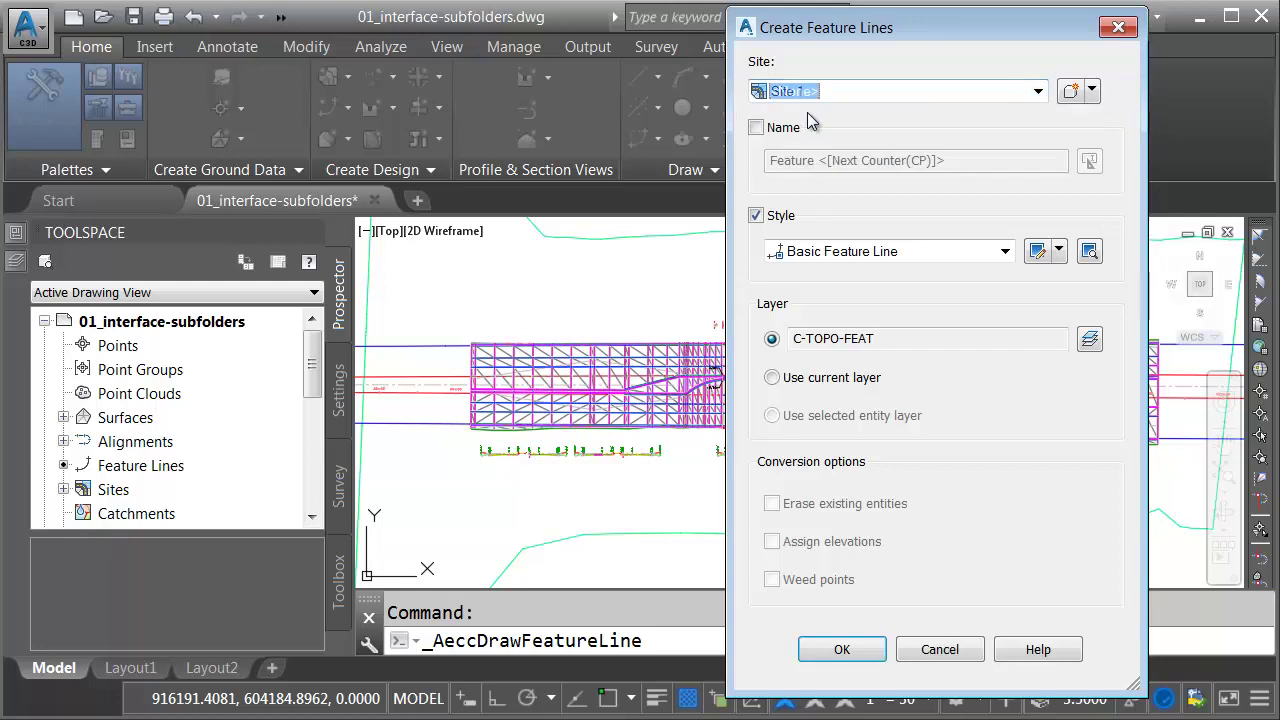
click(755, 128)
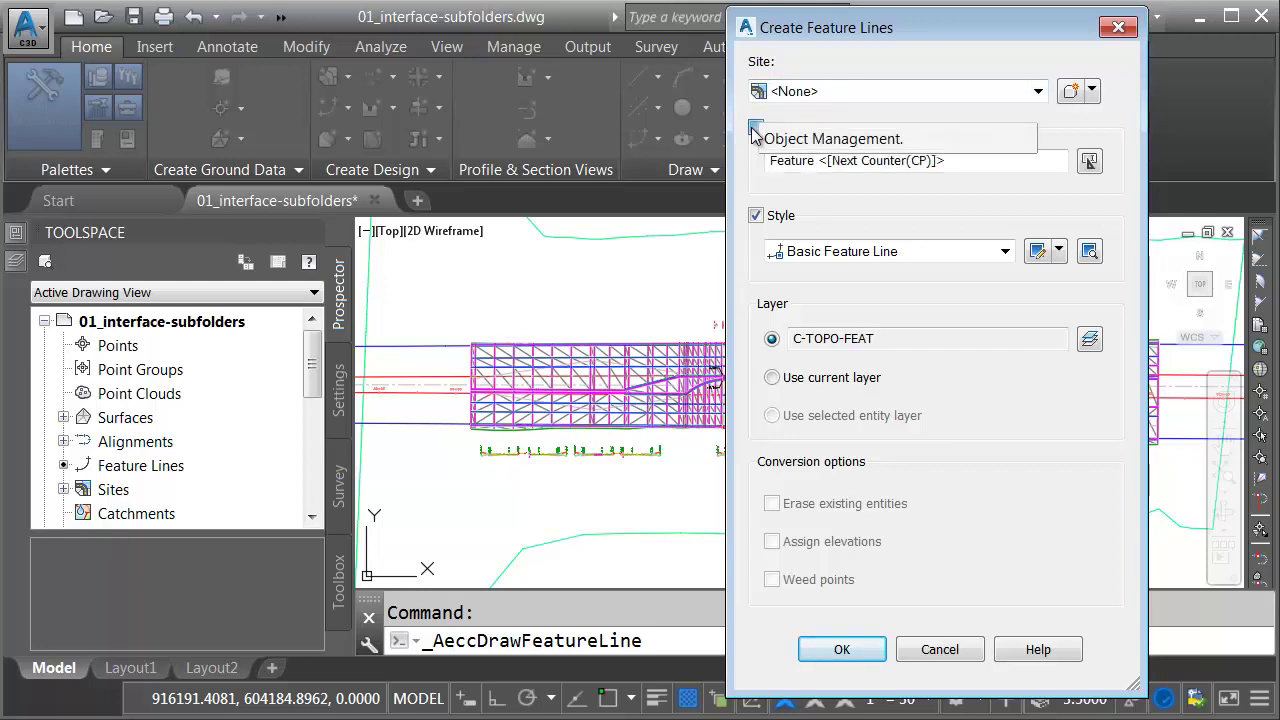
drag(950, 167, 729, 172)
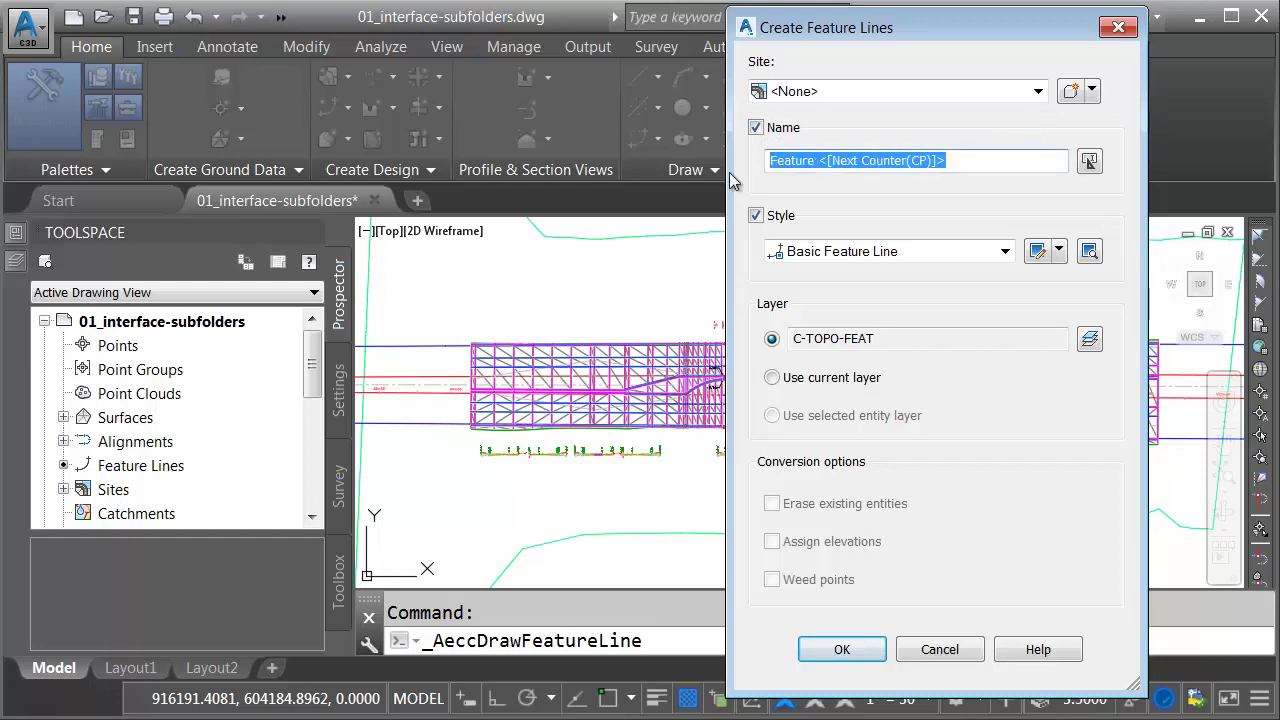
text(Sample)
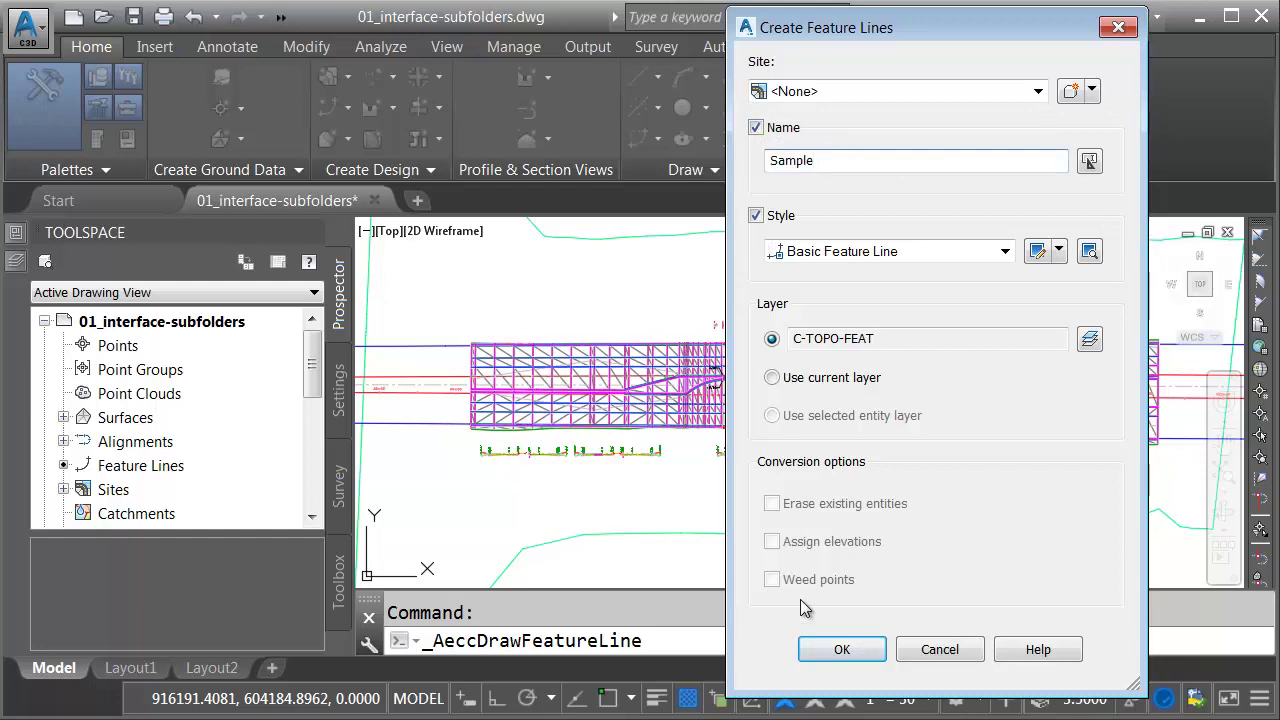
click(812, 651)
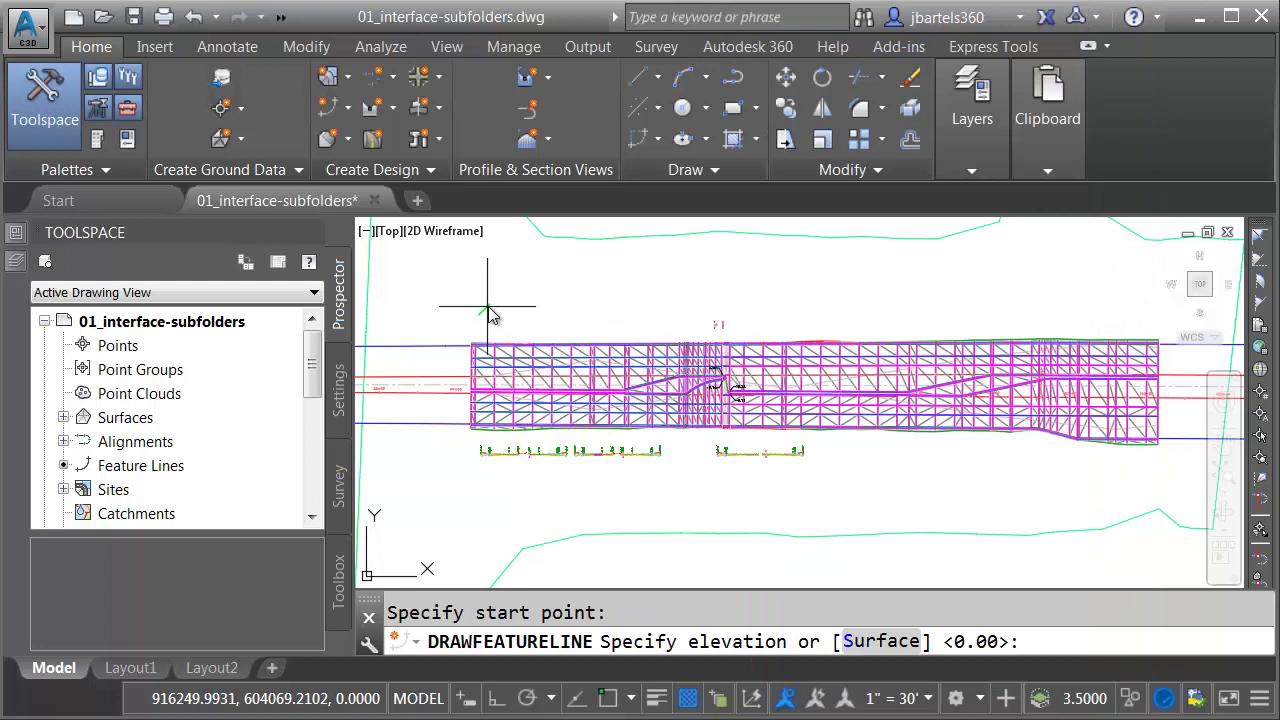
Draw a zigzag feature line above the corridor, accepting the default elevation and every default grade
key(Return)
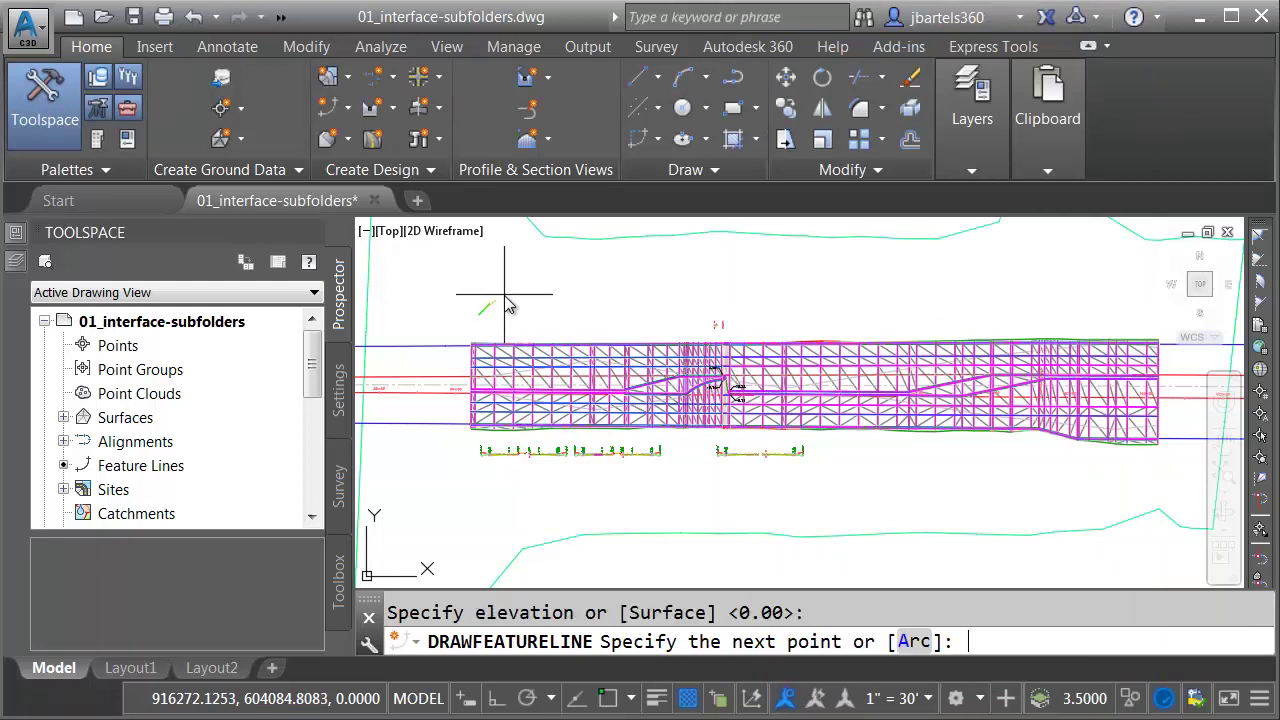
click(524, 274)
key(Return)
click(547, 314)
key(Return)
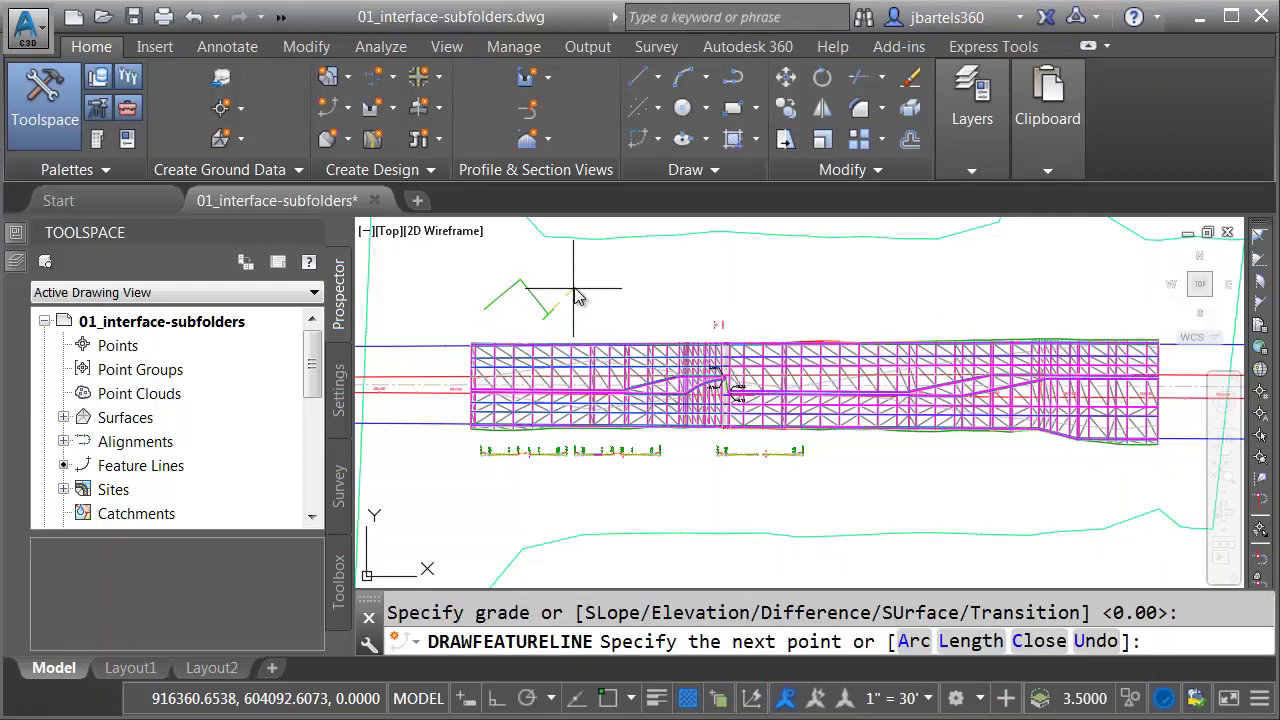
click(583, 282)
key(Return)
key(Return)
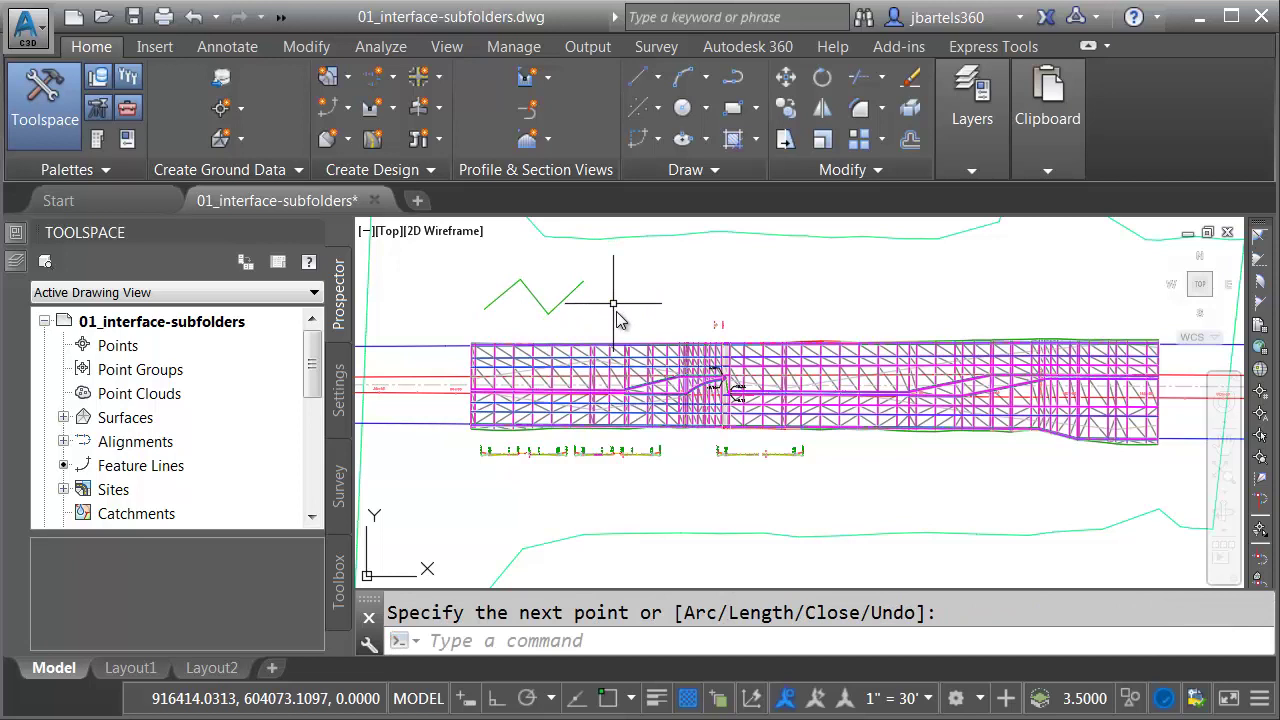
Show the Feature Lines list in Prospector, then expand Surfaces to reveal EG, FG-TOP and the RT23 surfaces
click(147, 470)
drag(190, 533, 212, 408)
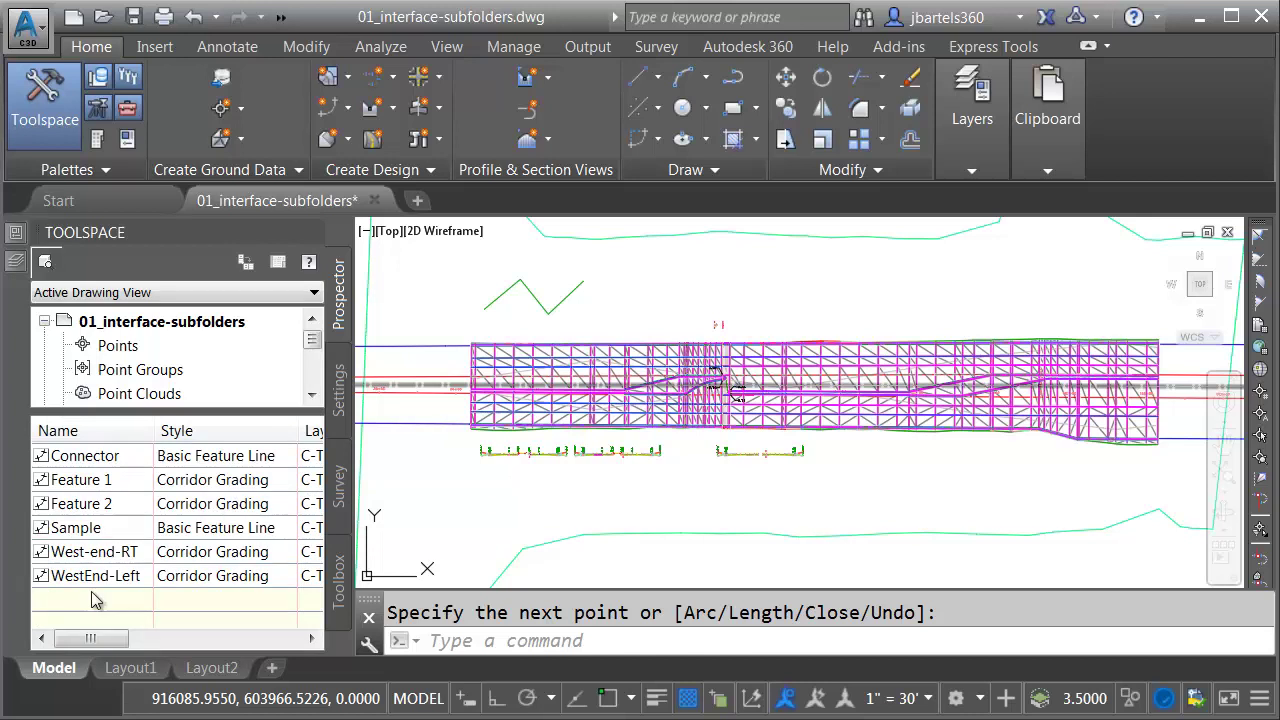
mouse_move(78, 532)
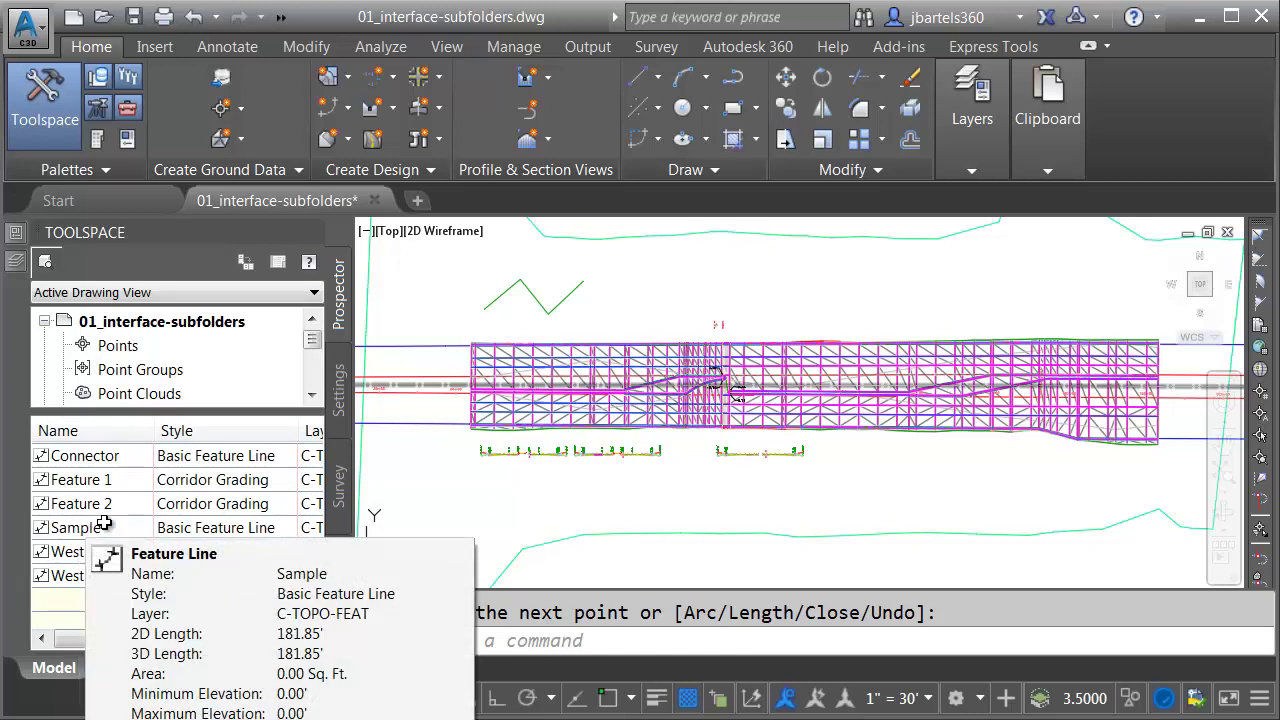
drag(232, 410, 232, 530)
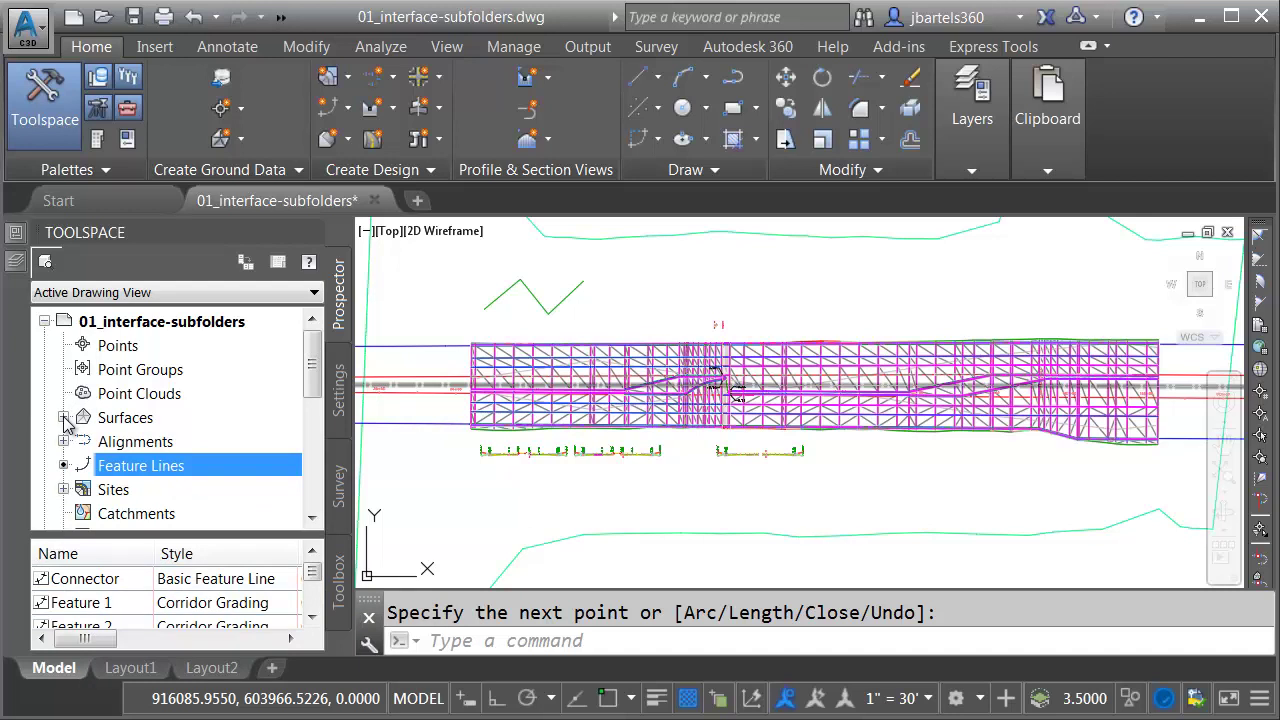
click(63, 418)
scroll(314, 395, down, 1)
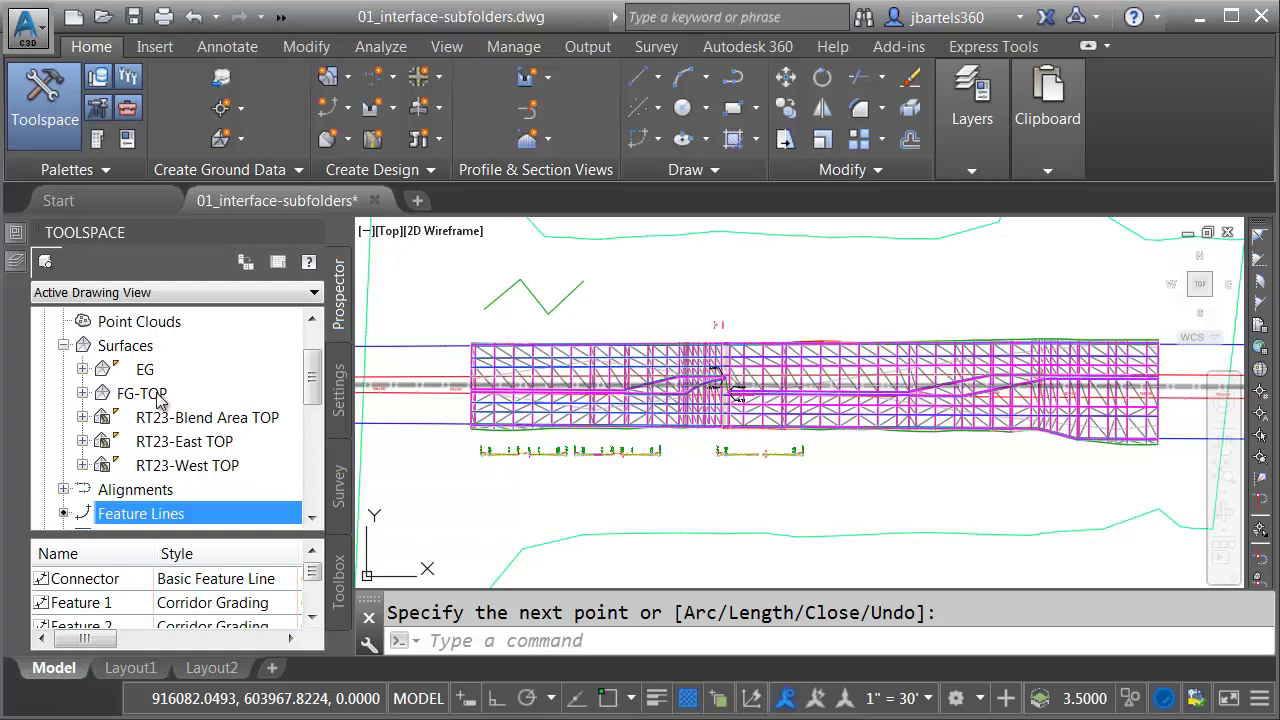
Create a folder named 'Working Surfaces' under the Surfaces collection
right_click(134, 350)
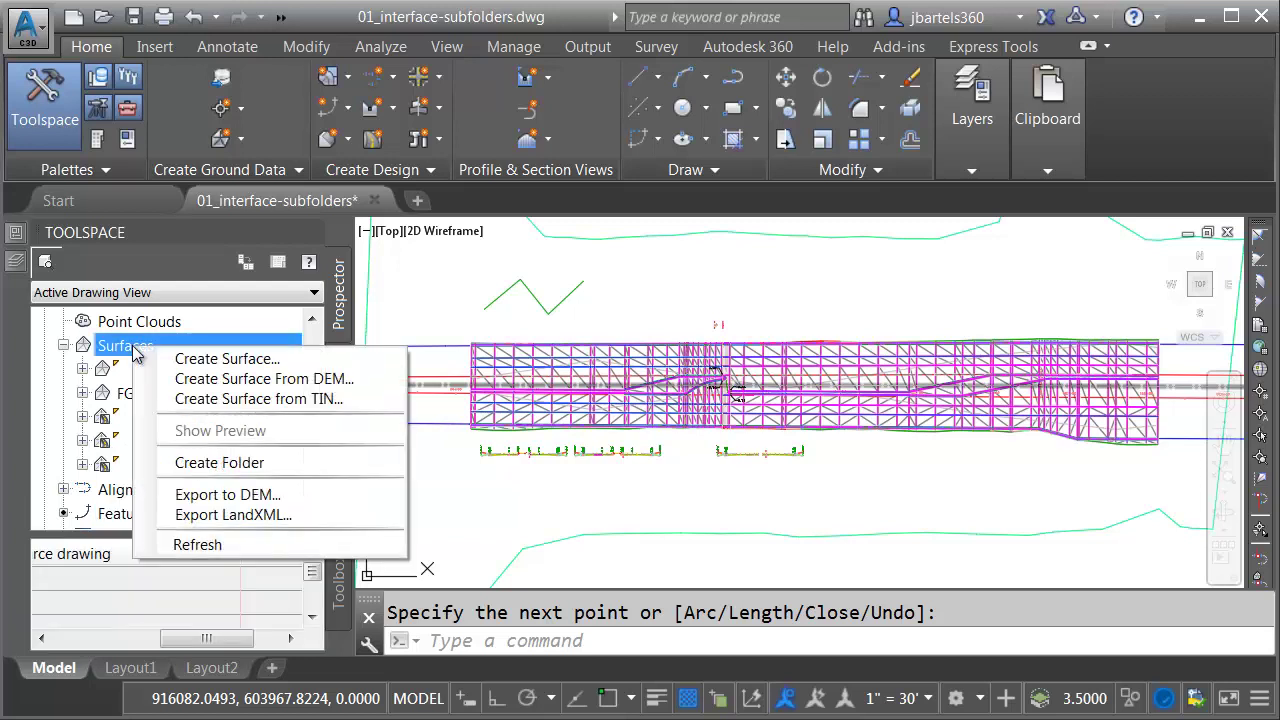
click(197, 466)
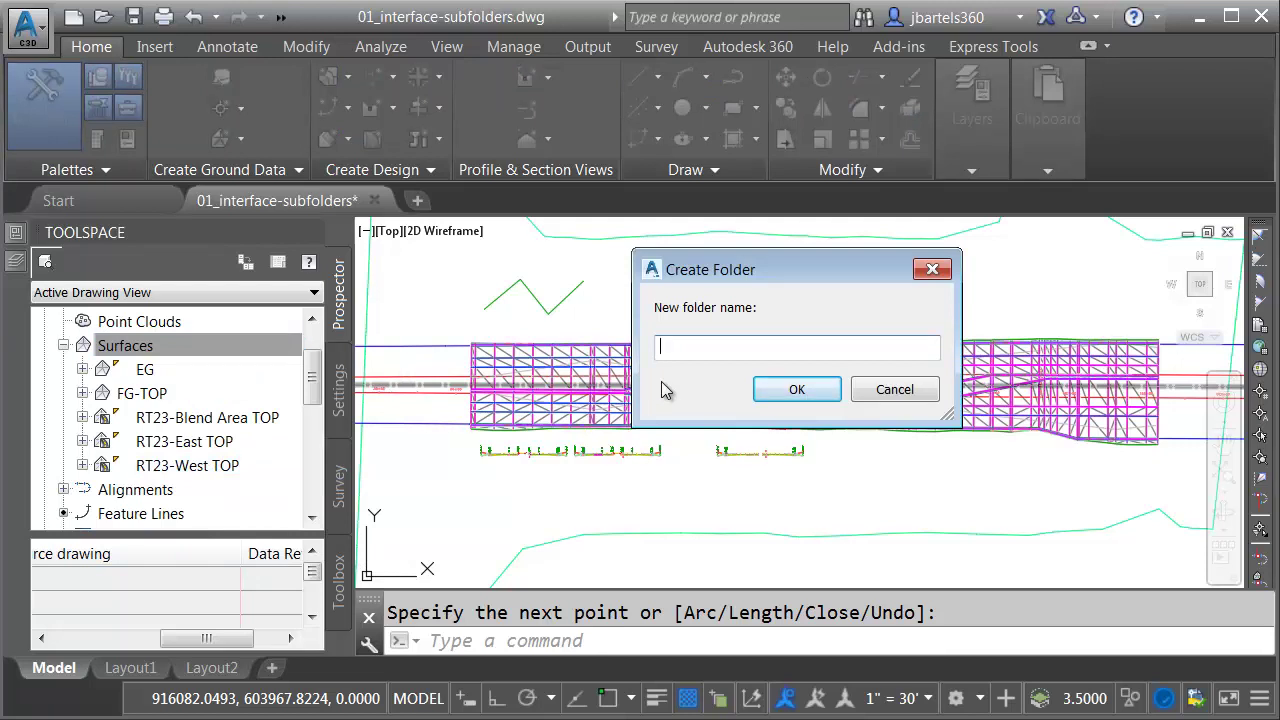
text(Working Surfaces)
click(794, 388)
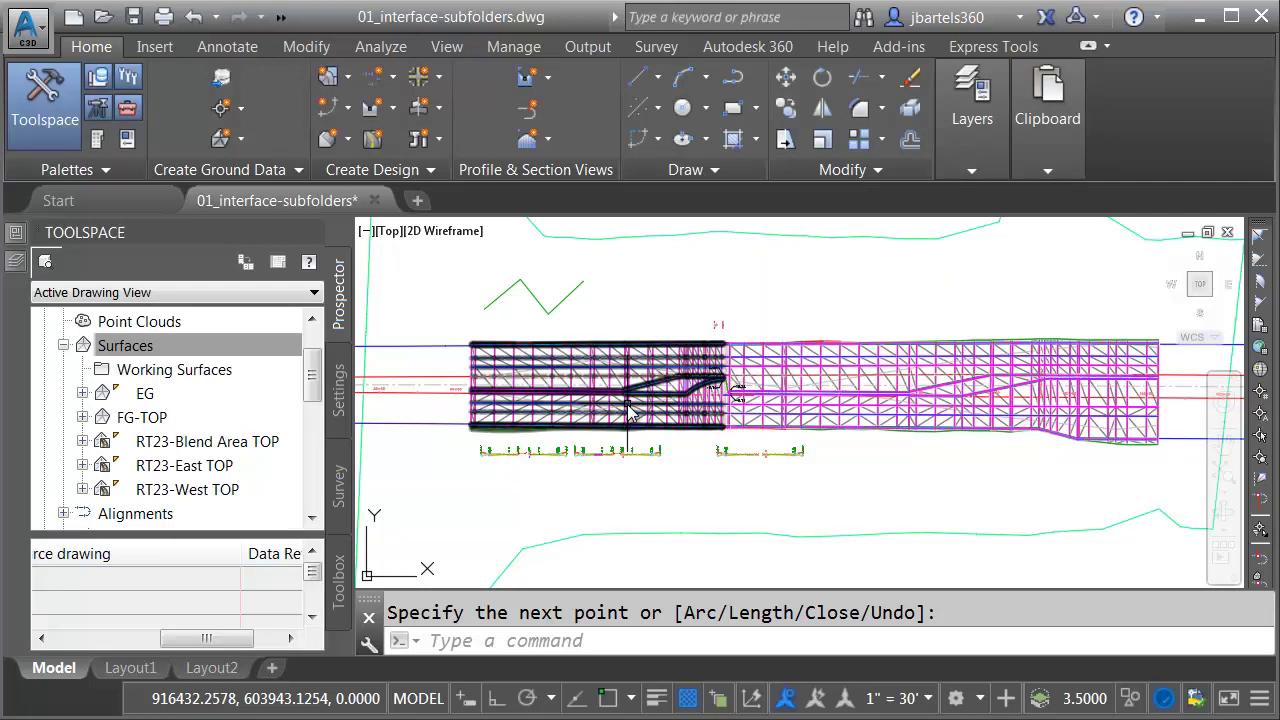
Move RT23-Blend Area TOP, RT23-East TOP and RT23-West TOP into Working Surfaces, then collapse it
click(193, 445)
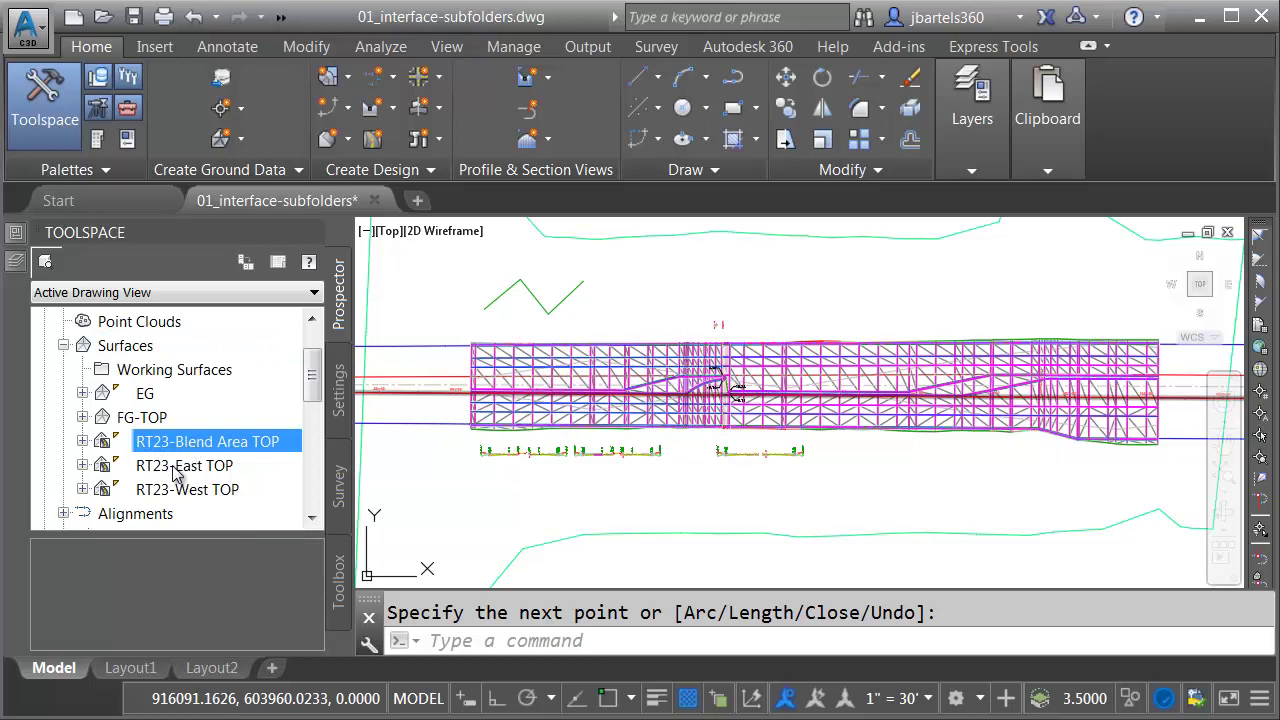
ctrl+click(160, 466)
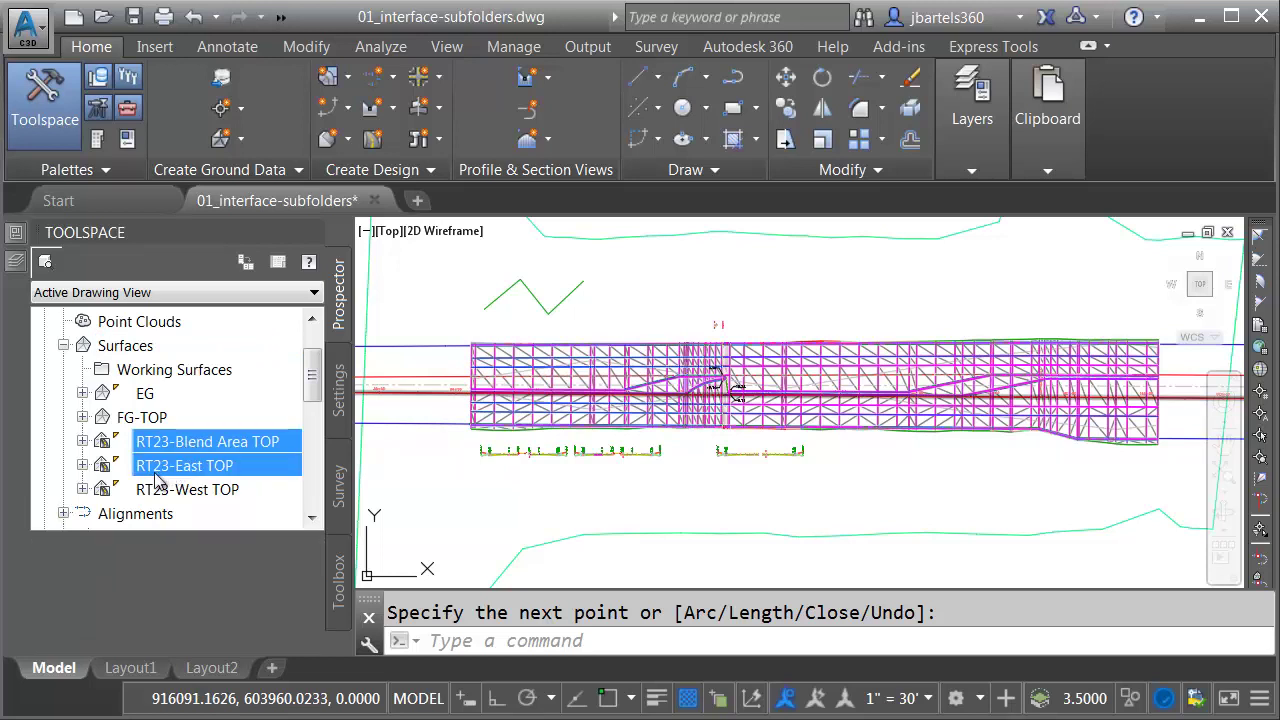
ctrl+click(160, 490)
drag(105, 447, 145, 375)
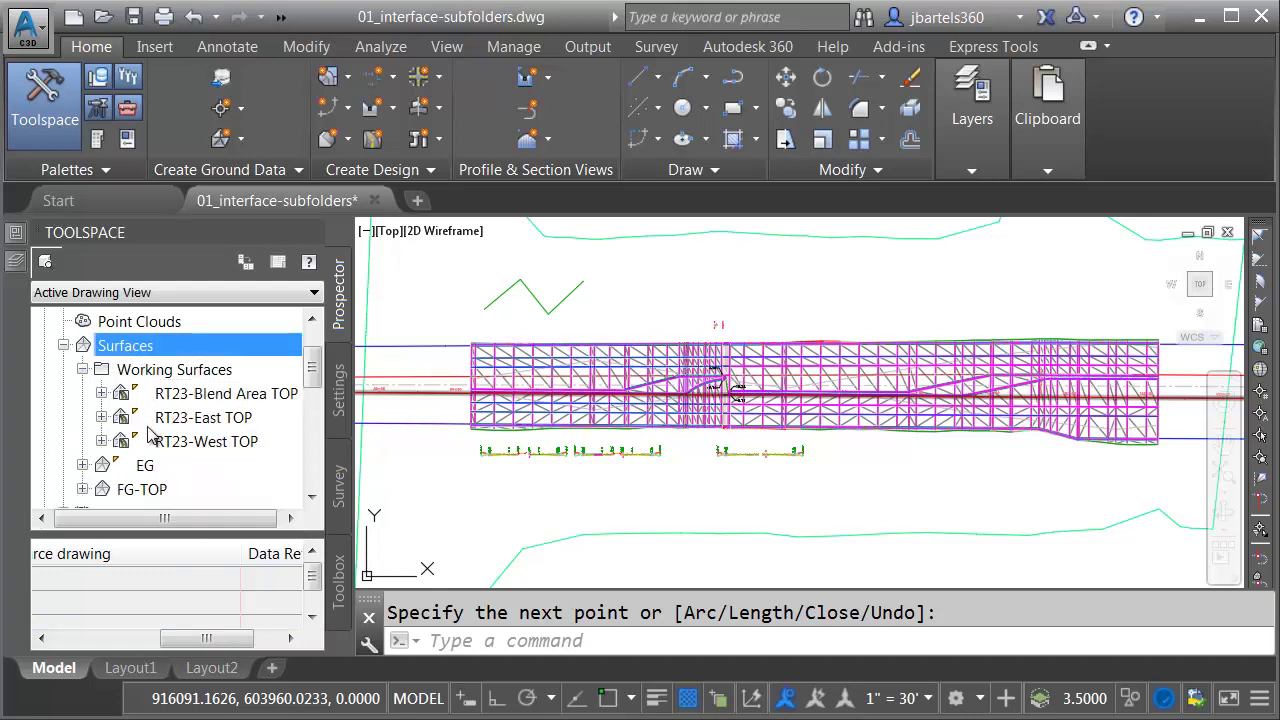
click(83, 370)
click(83, 370)
click(83, 370)
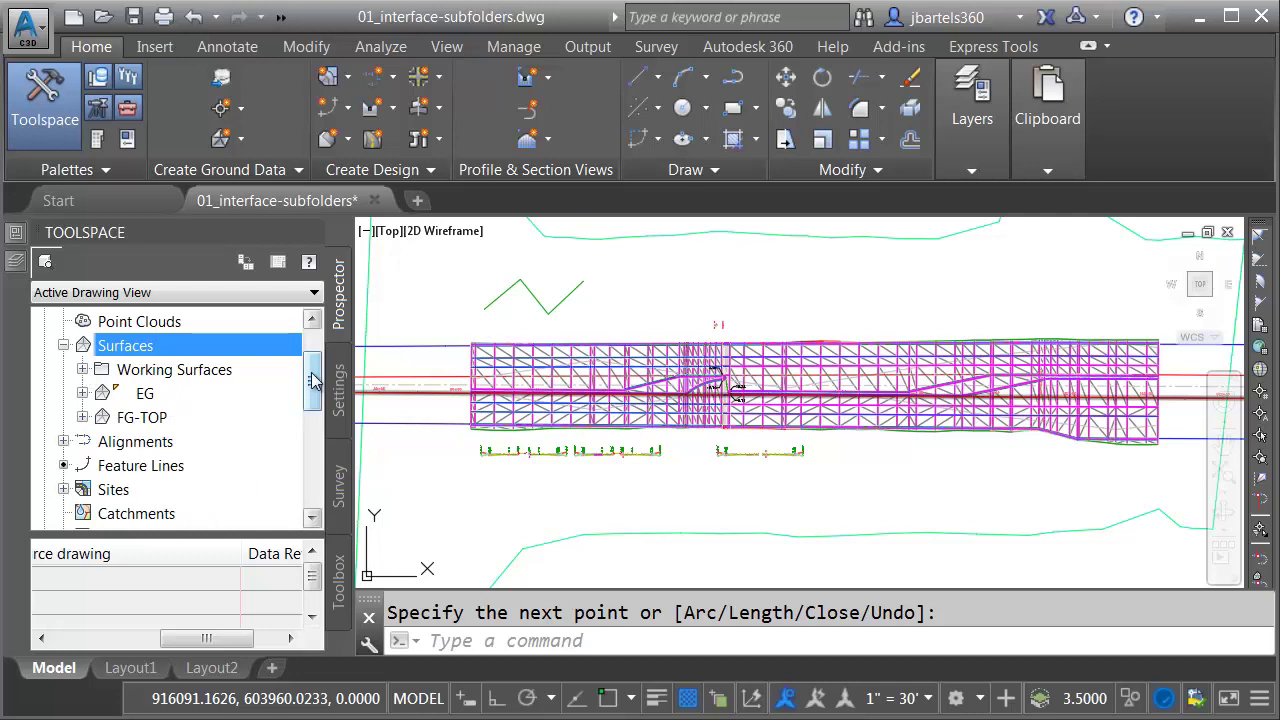
Create a 'Medians' folder under Miscellaneous Alignments
drag(312, 384, 313, 400)
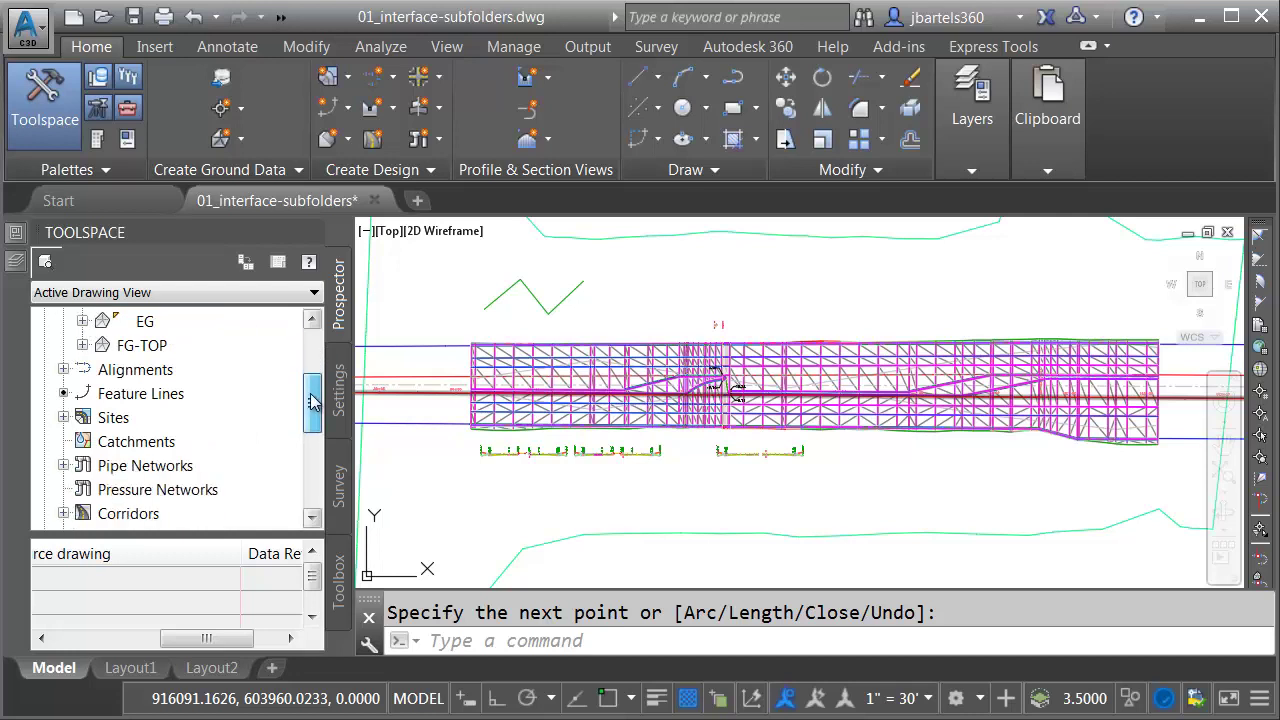
click(63, 370)
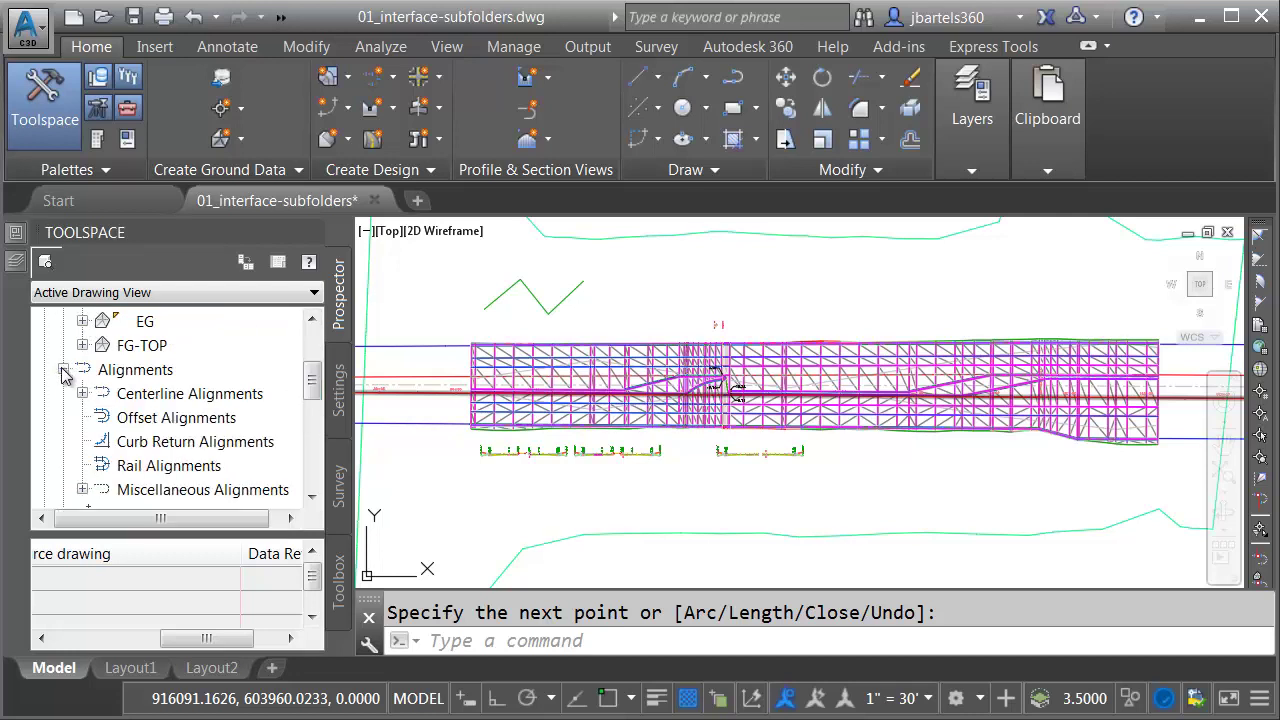
click(82, 490)
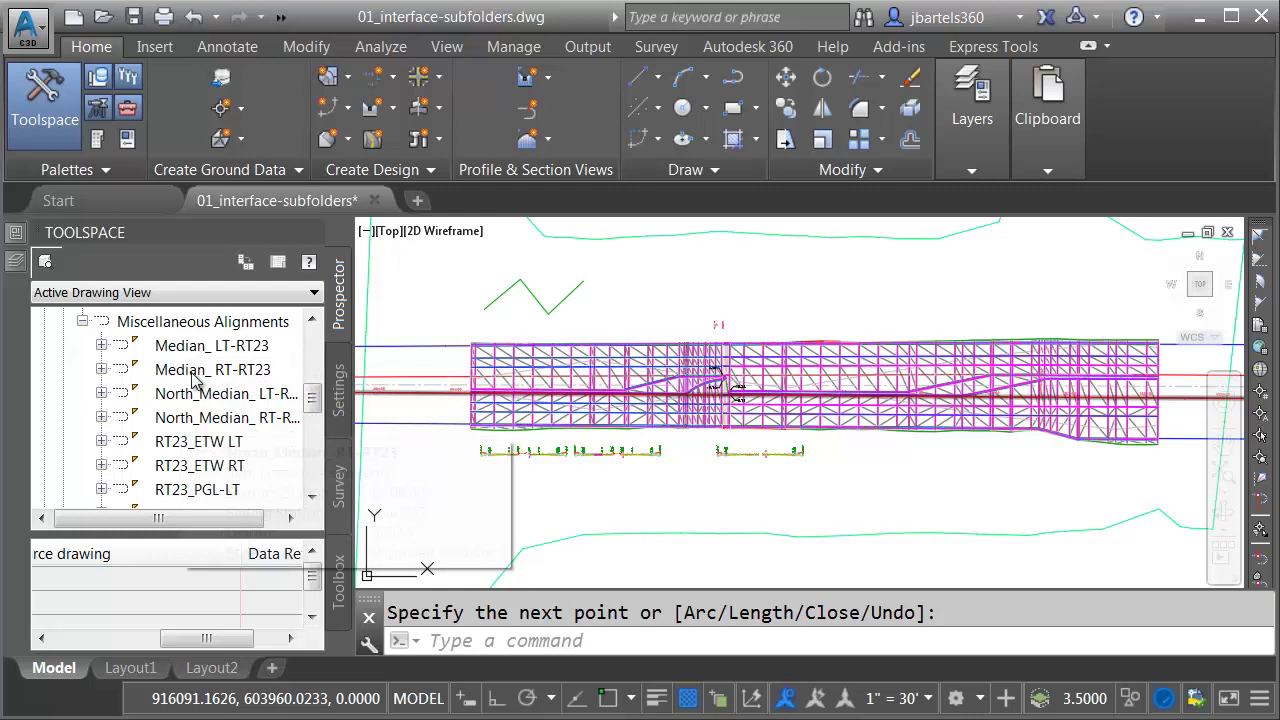
right_click(168, 327)
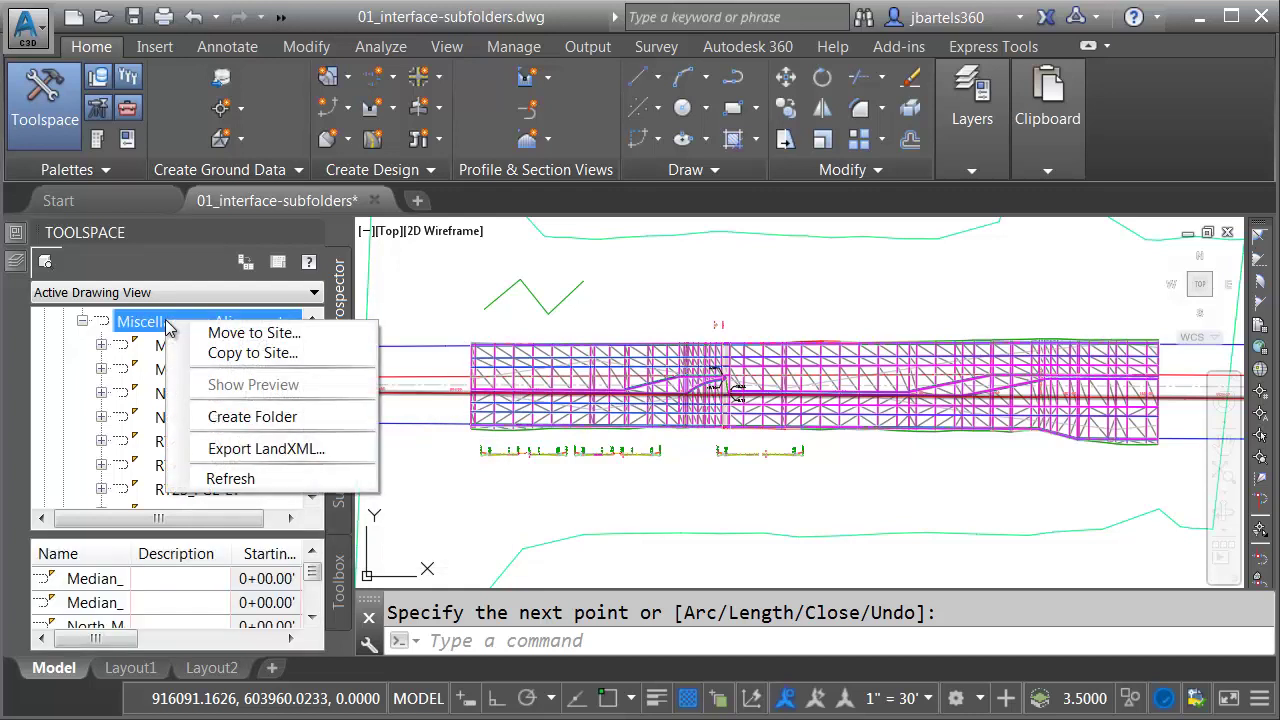
click(213, 418)
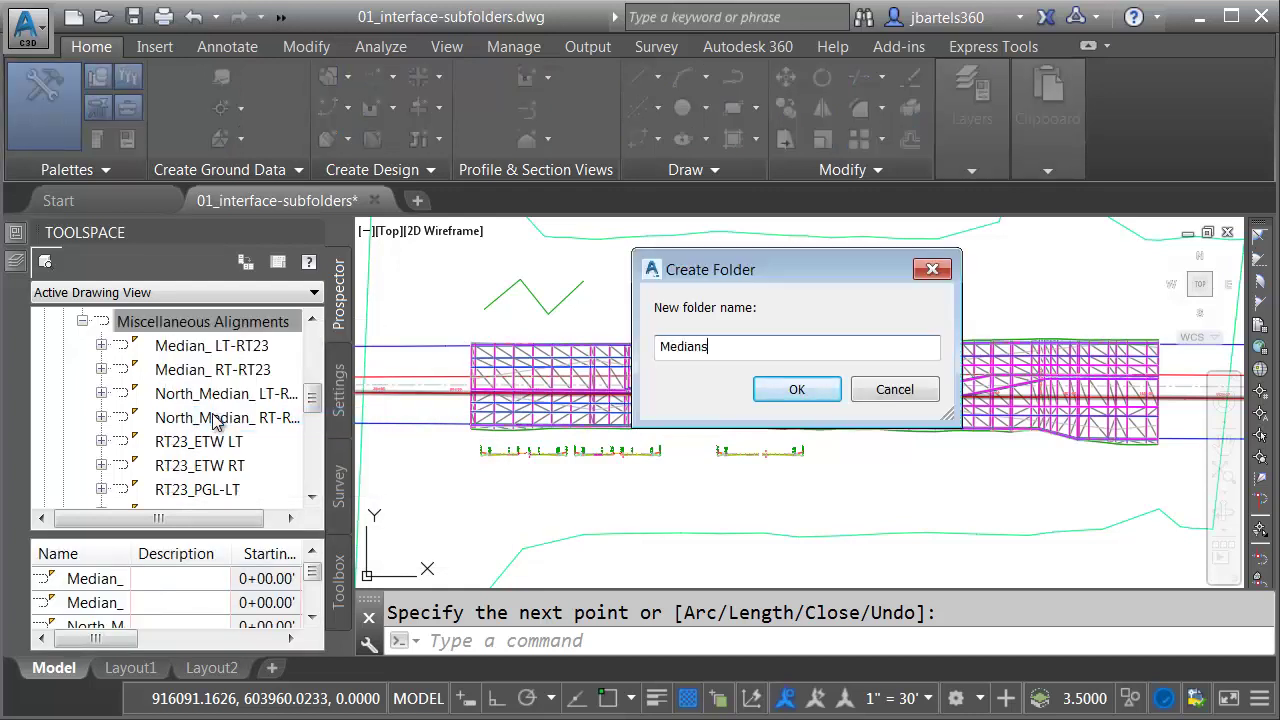
click(795, 389)
Move the four median alignments into the Medians folder and collapse it
shift+click(190, 447)
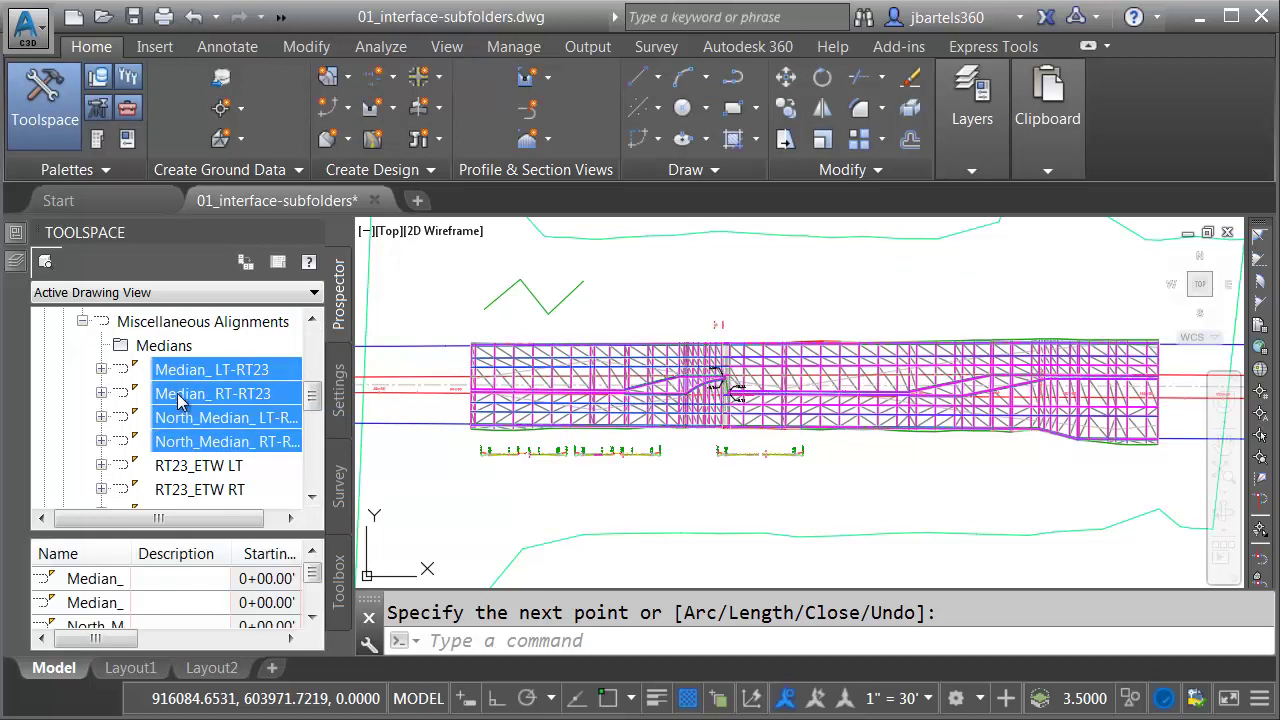
drag(184, 402, 164, 358)
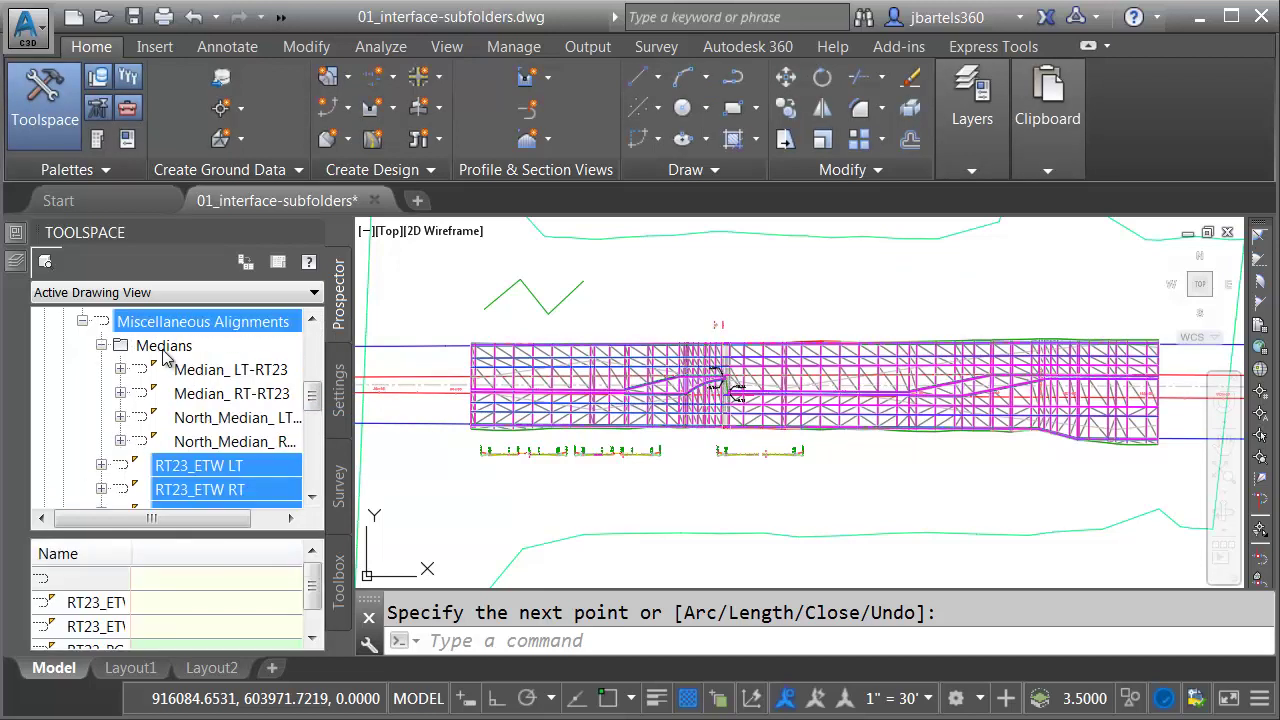
click(101, 345)
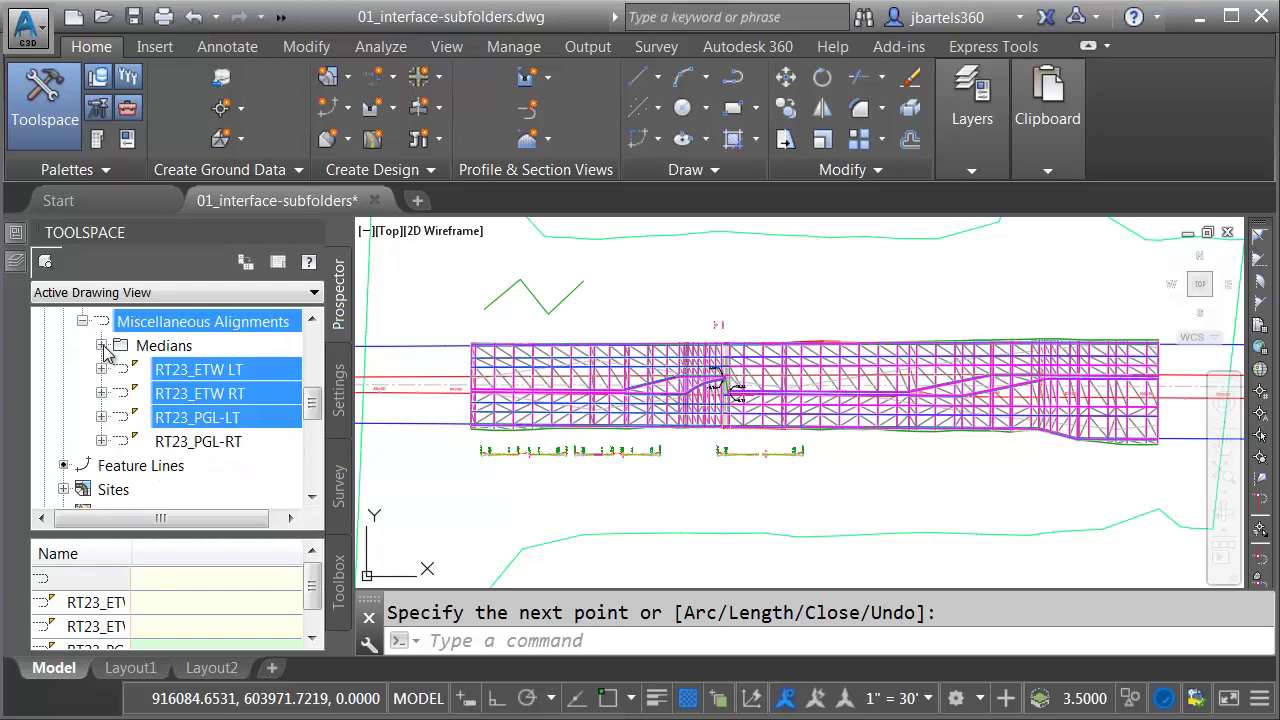
click(316, 412)
drag(316, 412, 316, 432)
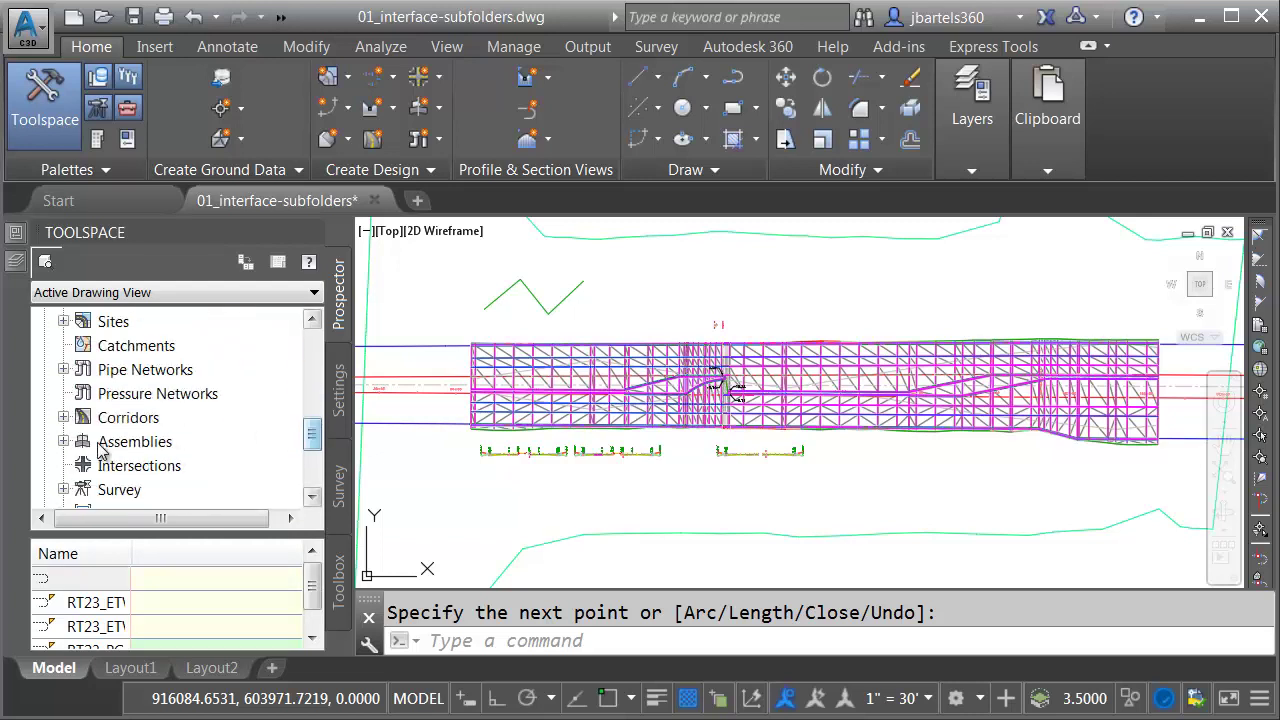
Expand Corridors and create a folder named 'RT23 Corridors' under it
click(64, 418)
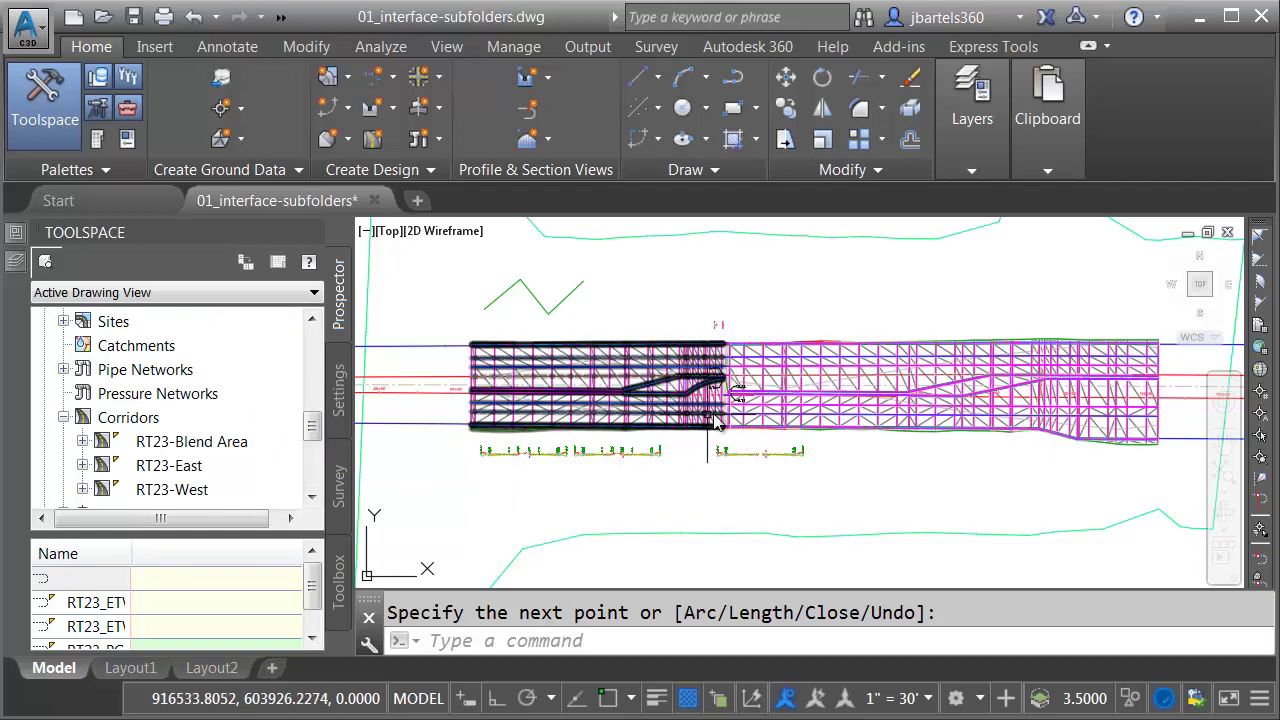
right_click(127, 419)
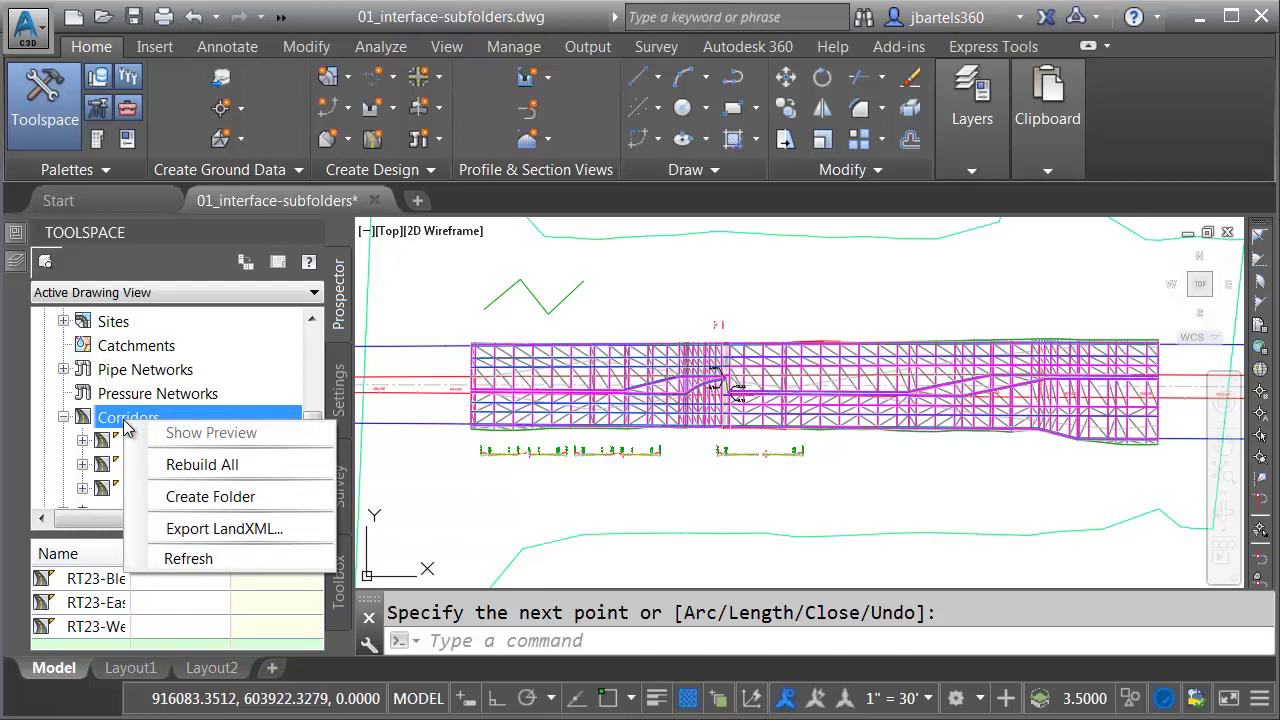
click(168, 496)
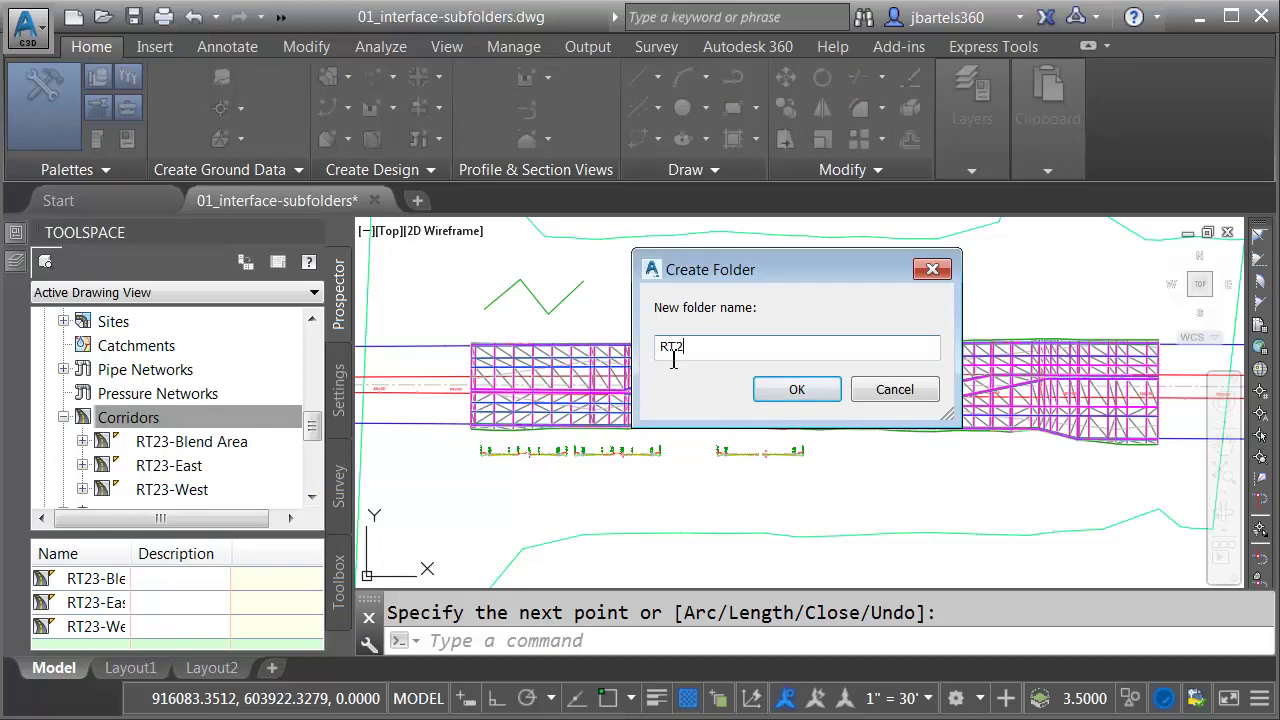
click(795, 390)
scroll(313, 427, down, 1)
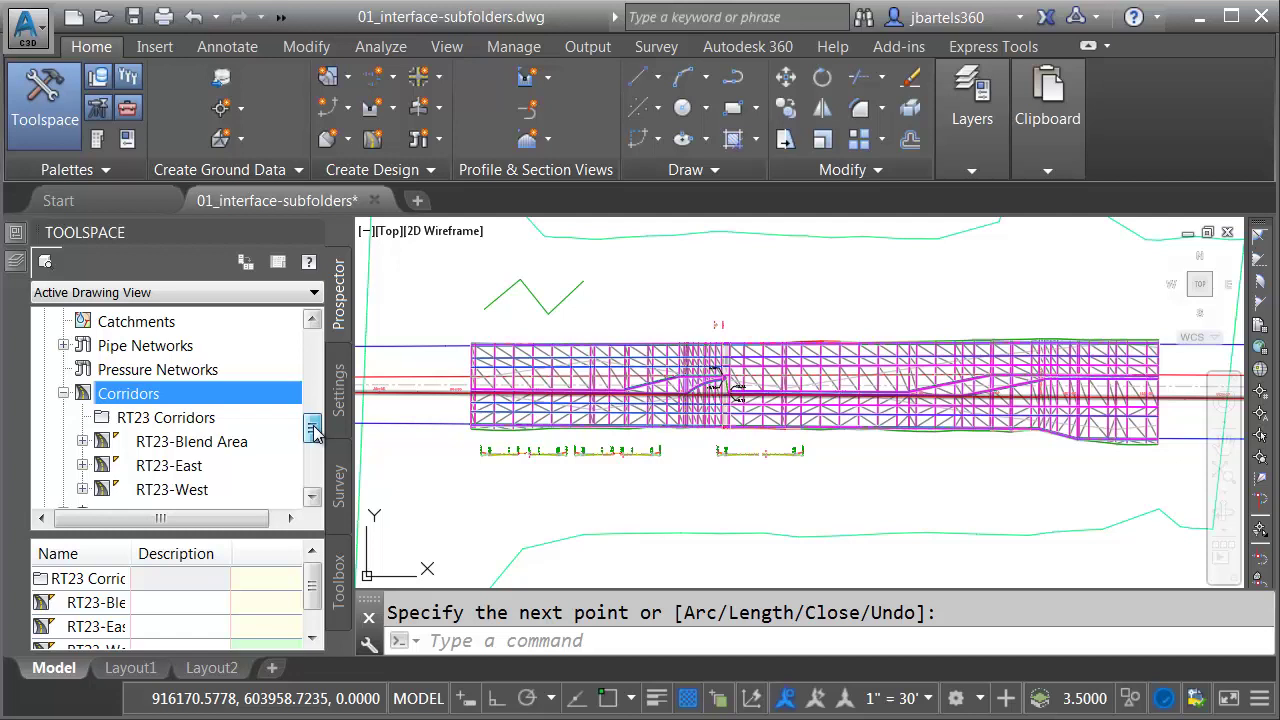
Move RT23-Blend Area, RT23-East and RT23-West into RT23 Corridors, then choose Delete Folder on it
click(166, 441)
shift+click(154, 490)
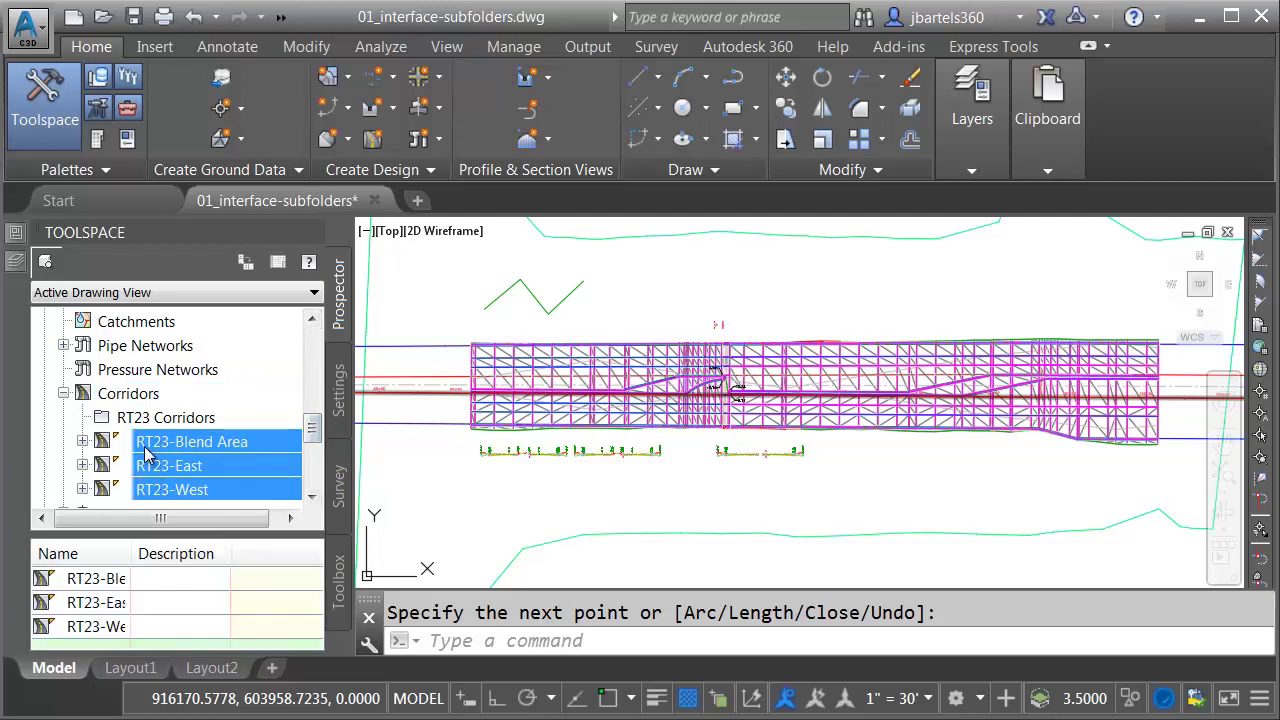
drag(147, 452, 150, 425)
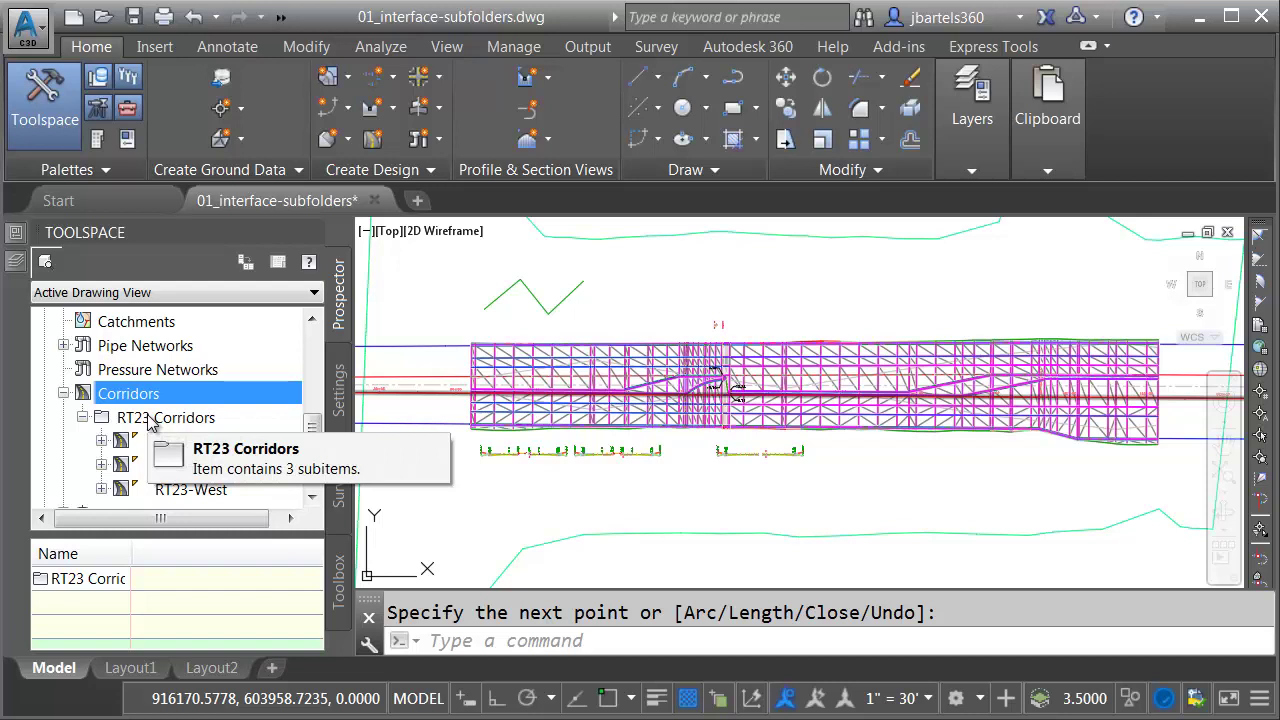
right_click(140, 425)
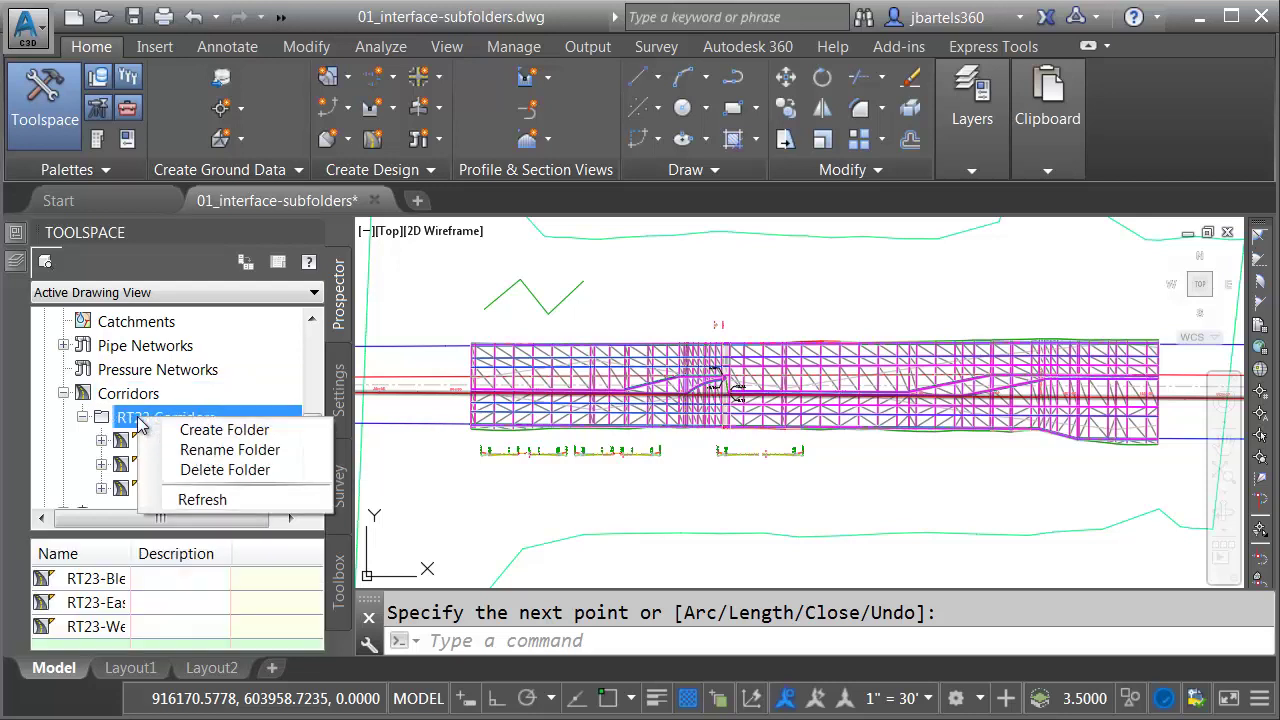
click(190, 471)
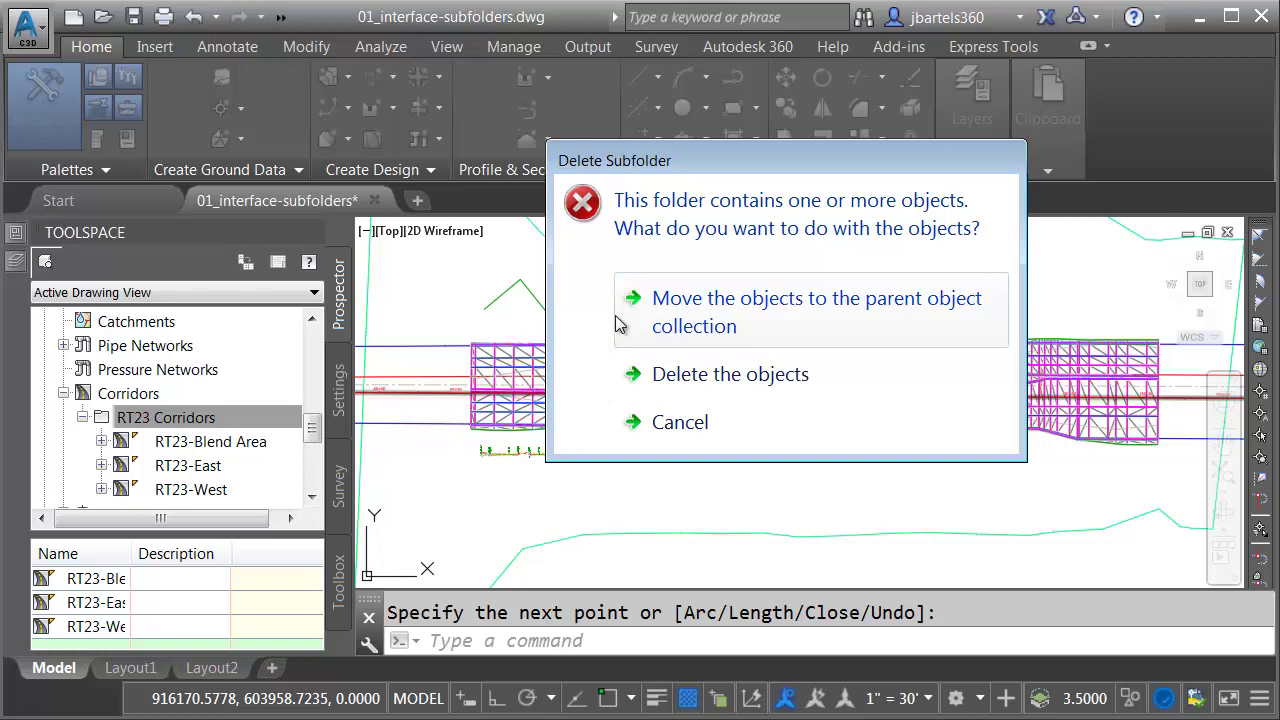
Cancel the Delete Subfolder prompt so RT23 Corridors stays, then scroll to the Data Shortcuts branch
click(660, 424)
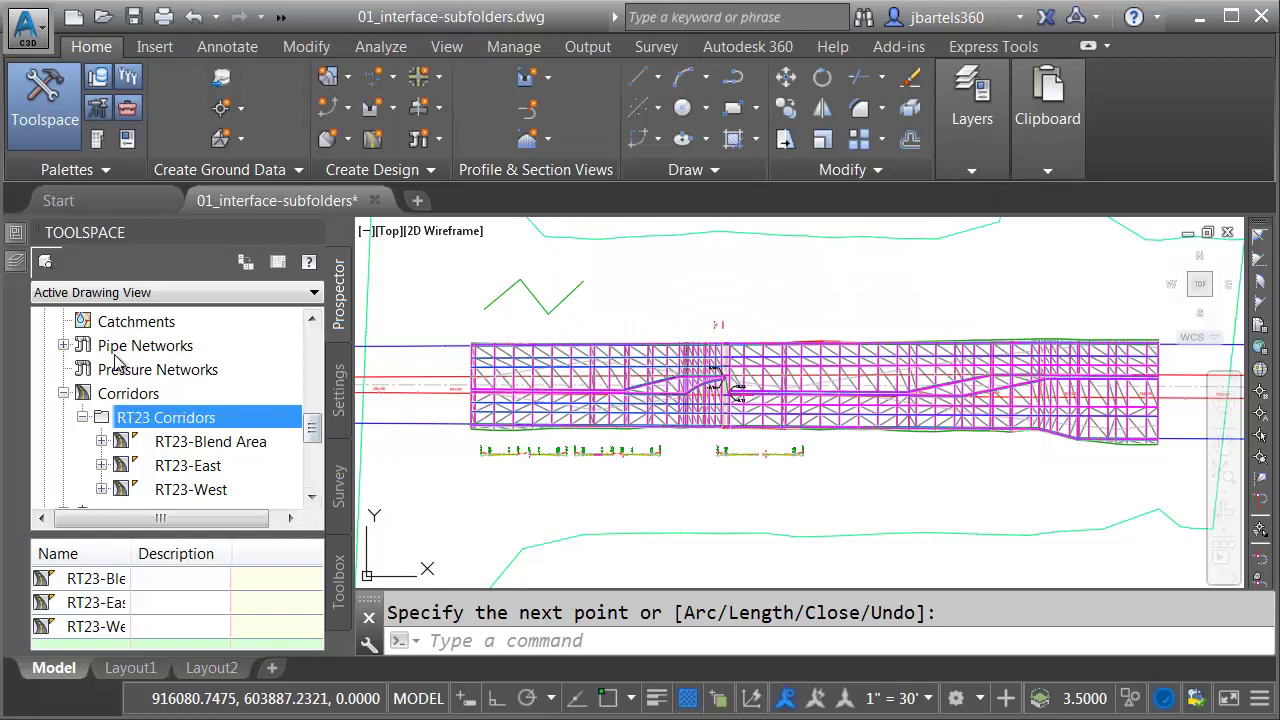
drag(312, 428, 312, 478)
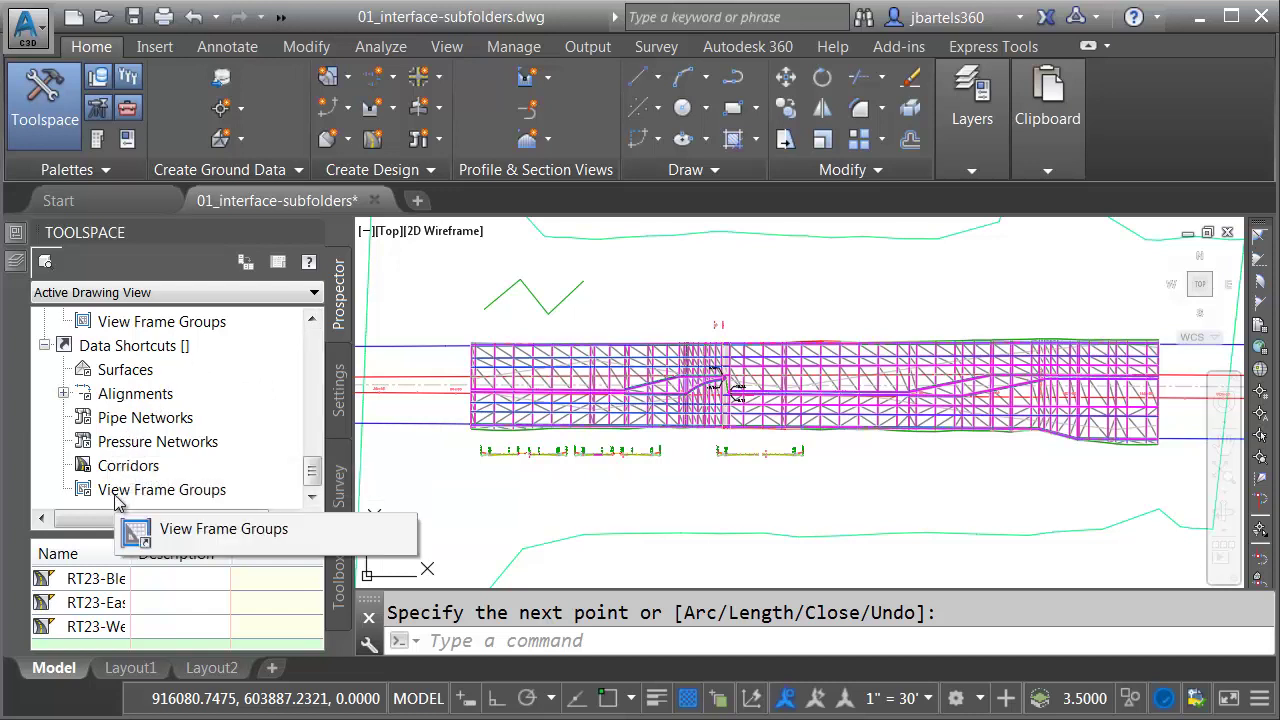
drag(312, 470, 228, 416)
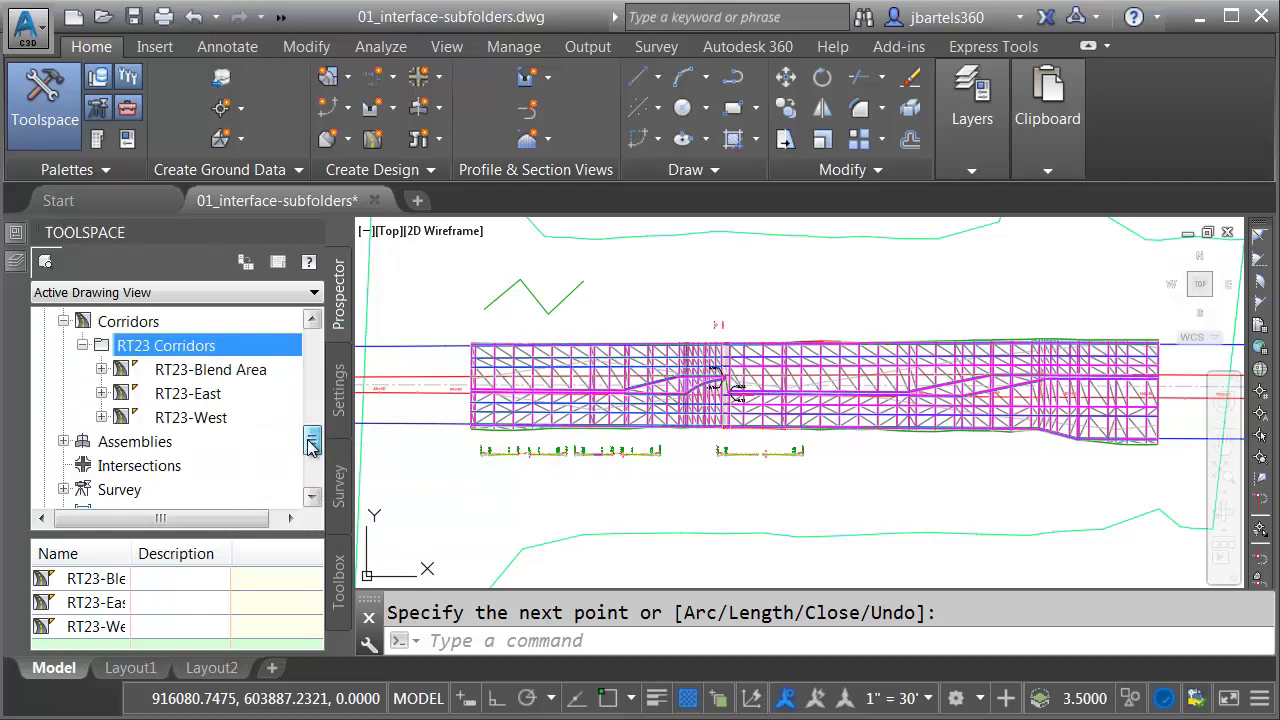
drag(310, 447, 311, 478)
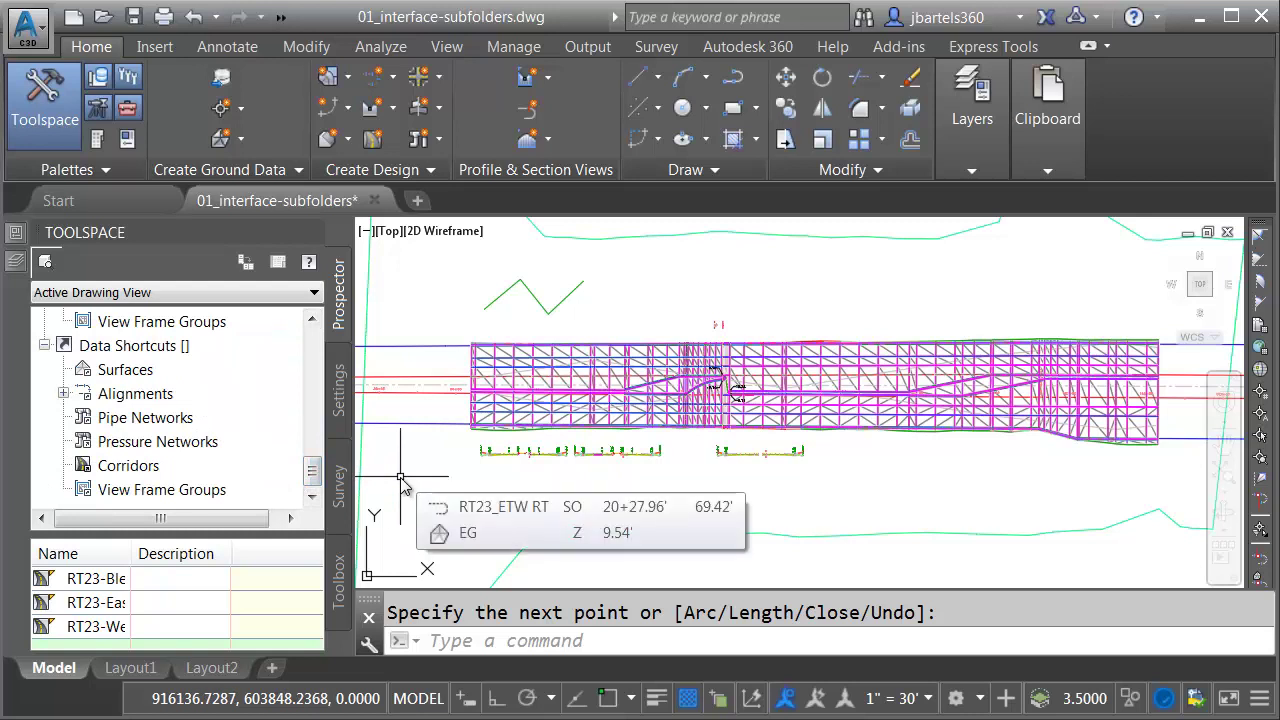
Set C:\Civil 3D Projects as the working folder and create the OTX-Sample shortcuts project folder
click(517, 47)
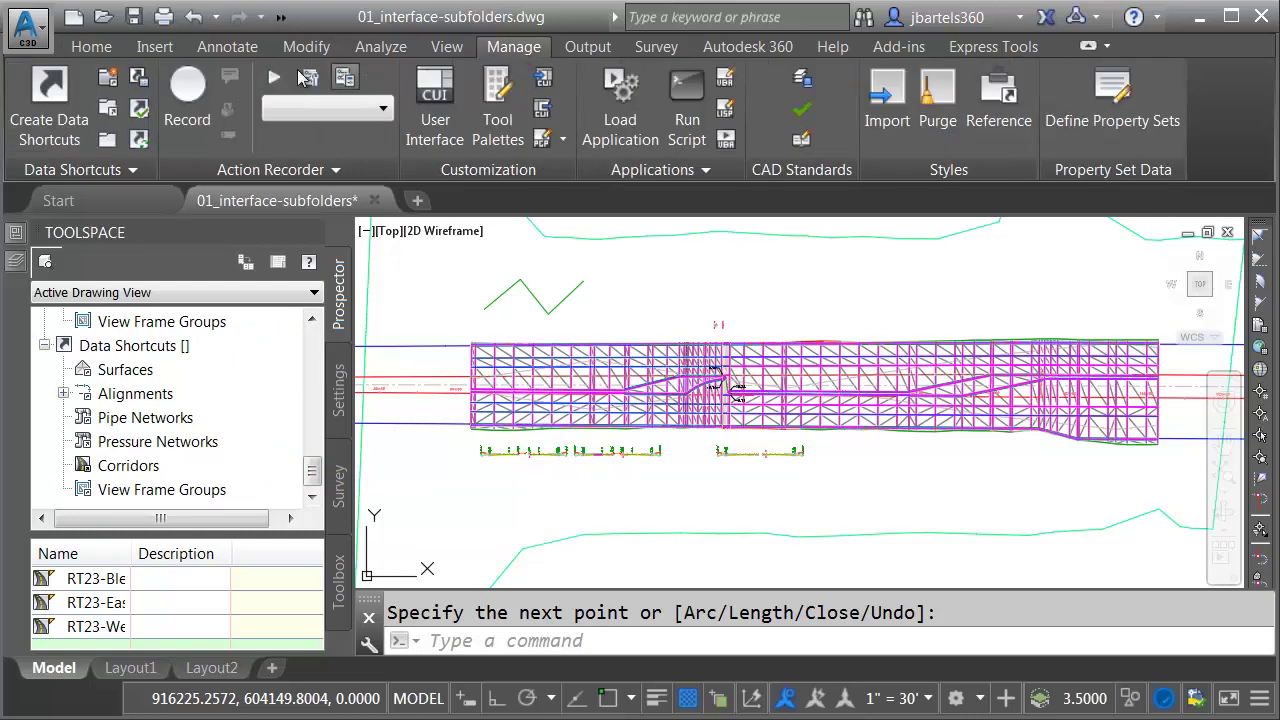
click(108, 141)
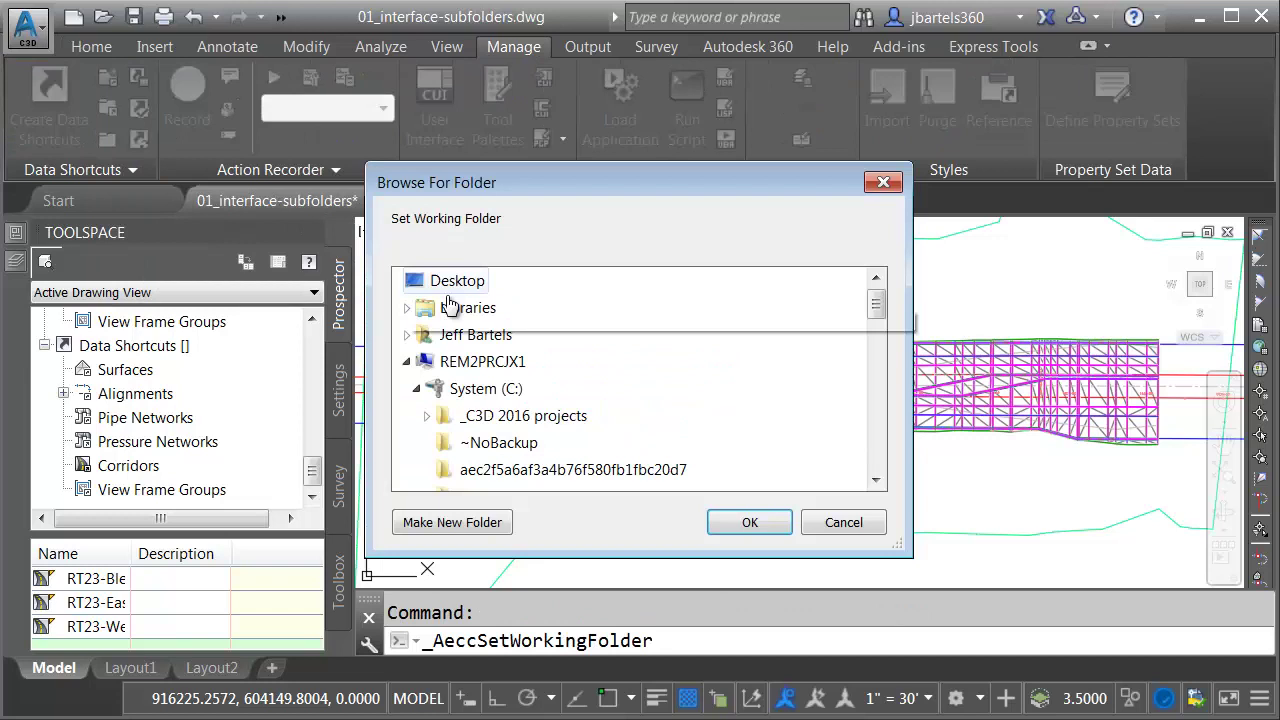
drag(877, 313, 883, 341)
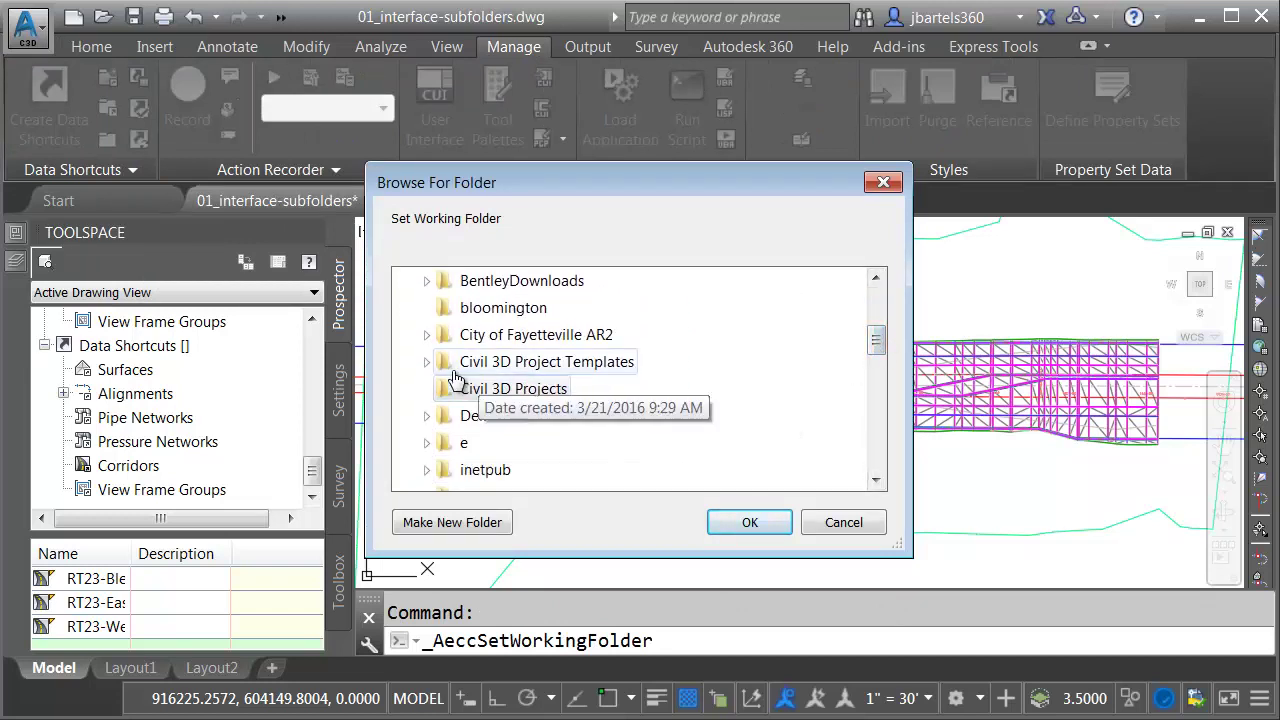
click(738, 526)
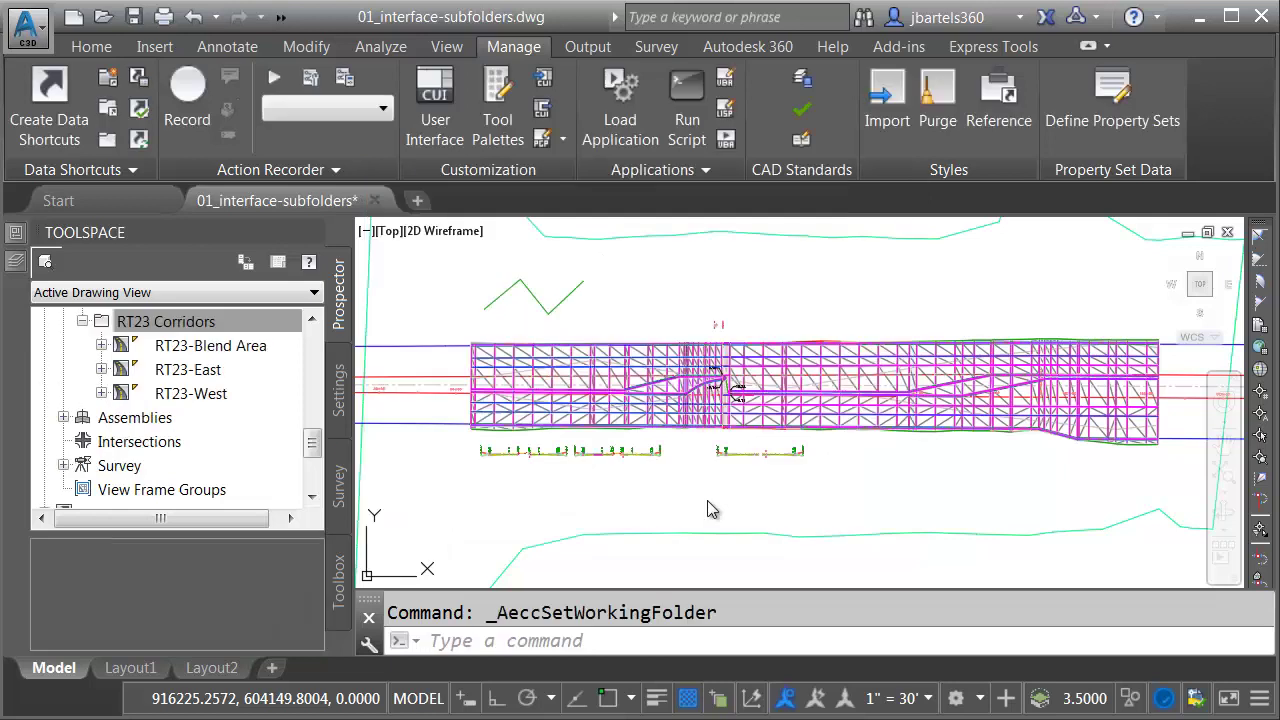
click(106, 77)
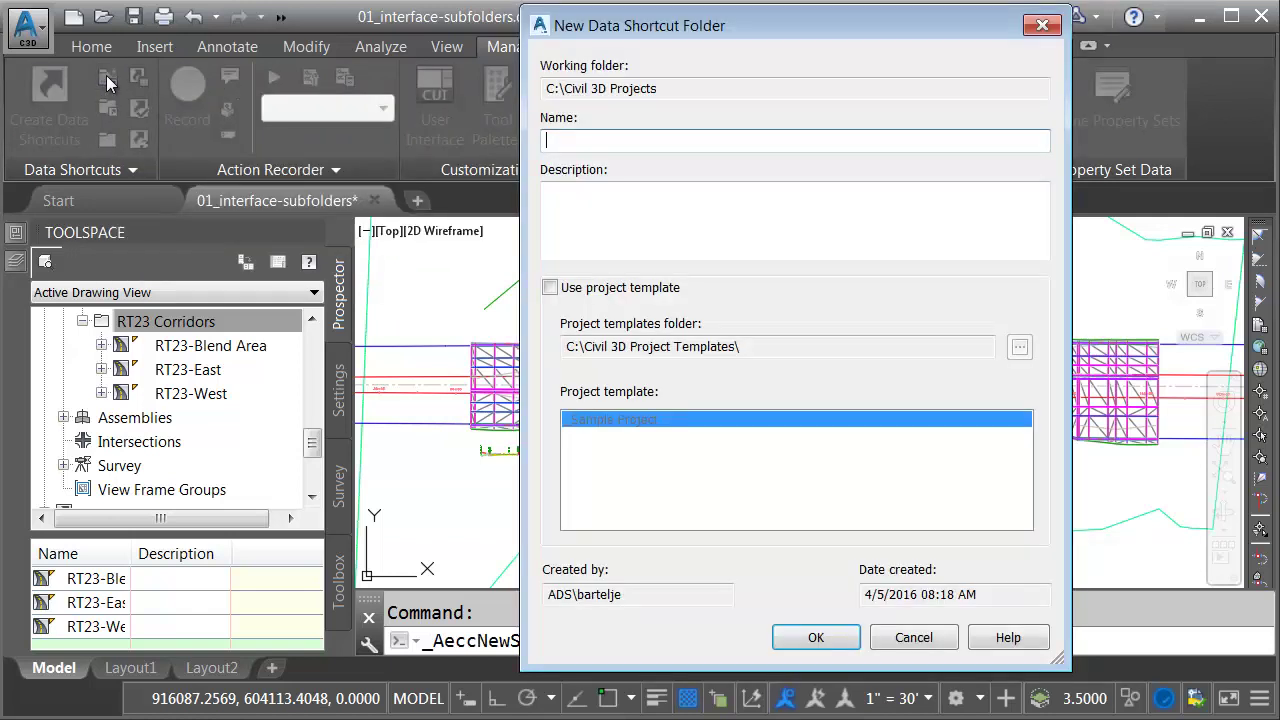
click(796, 639)
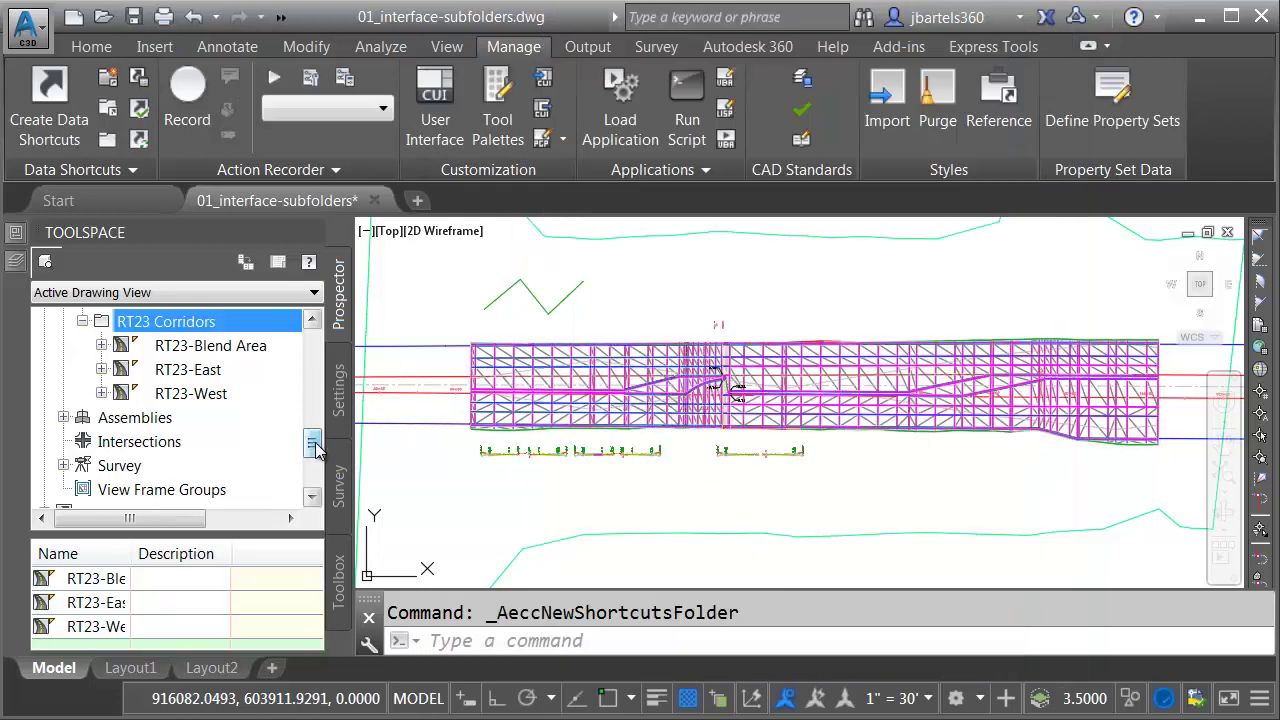
drag(315, 450, 315, 475)
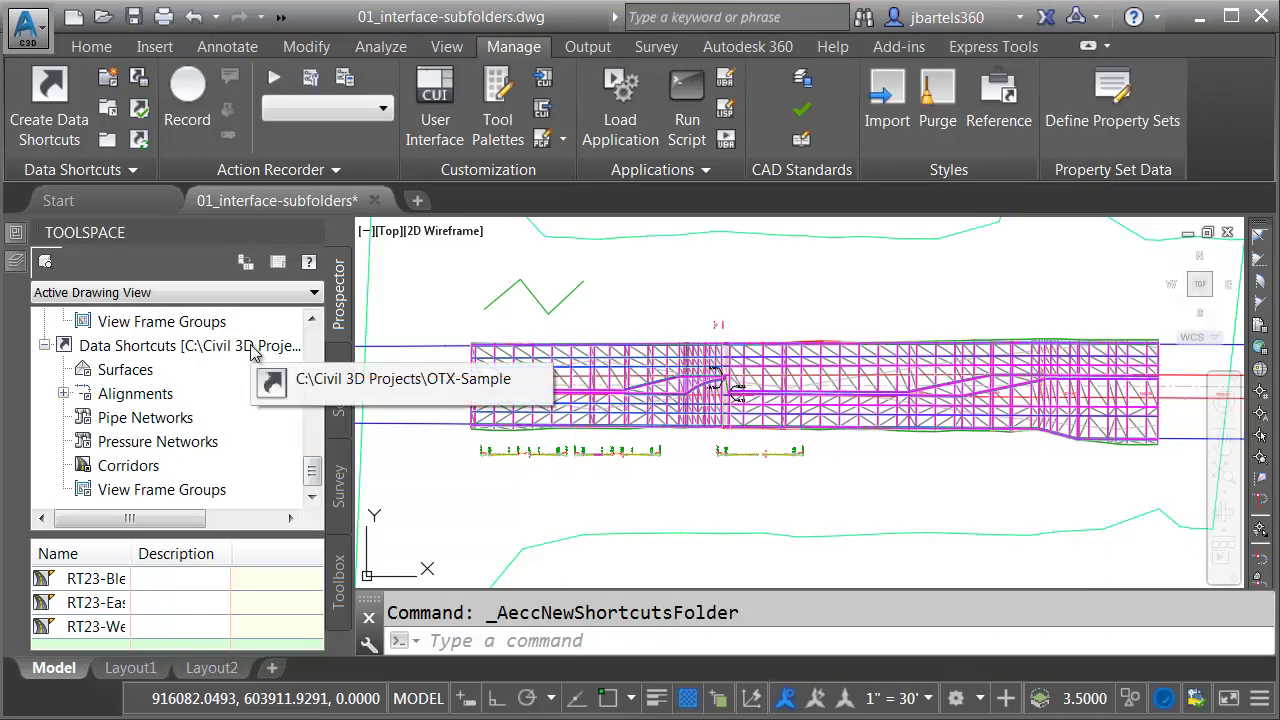
drag(122, 372, 112, 373)
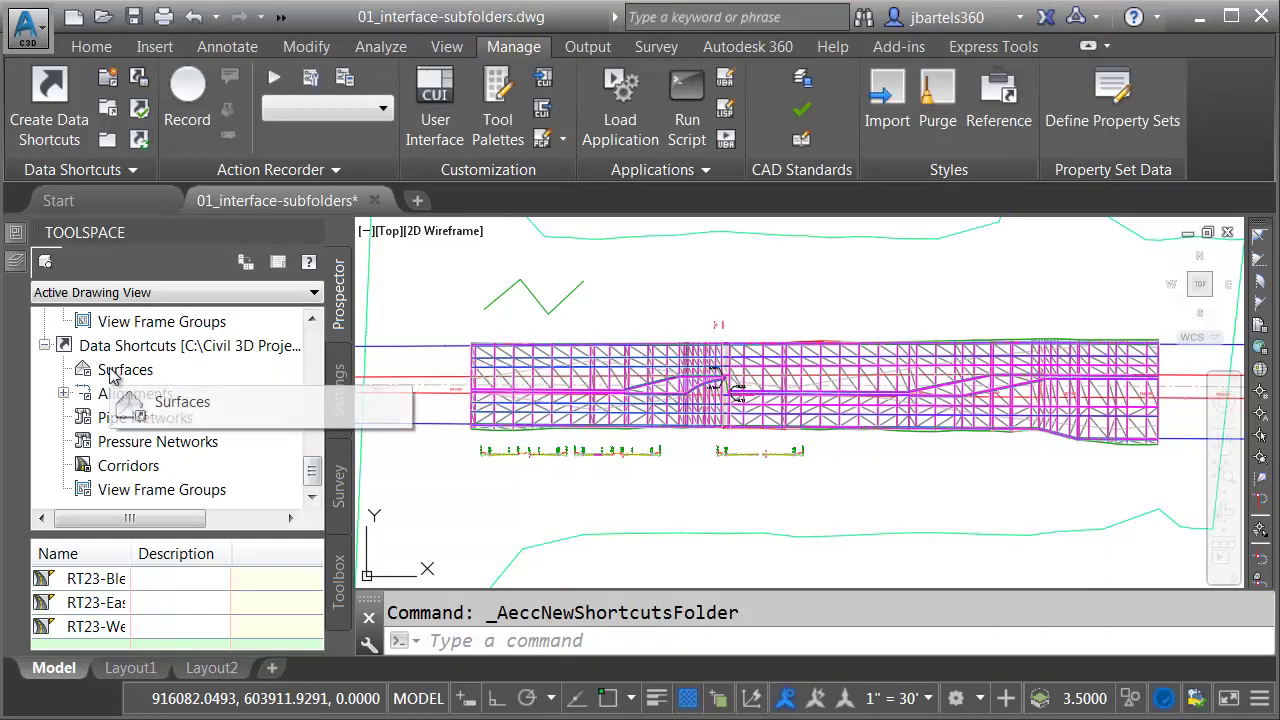
right_click(112, 372)
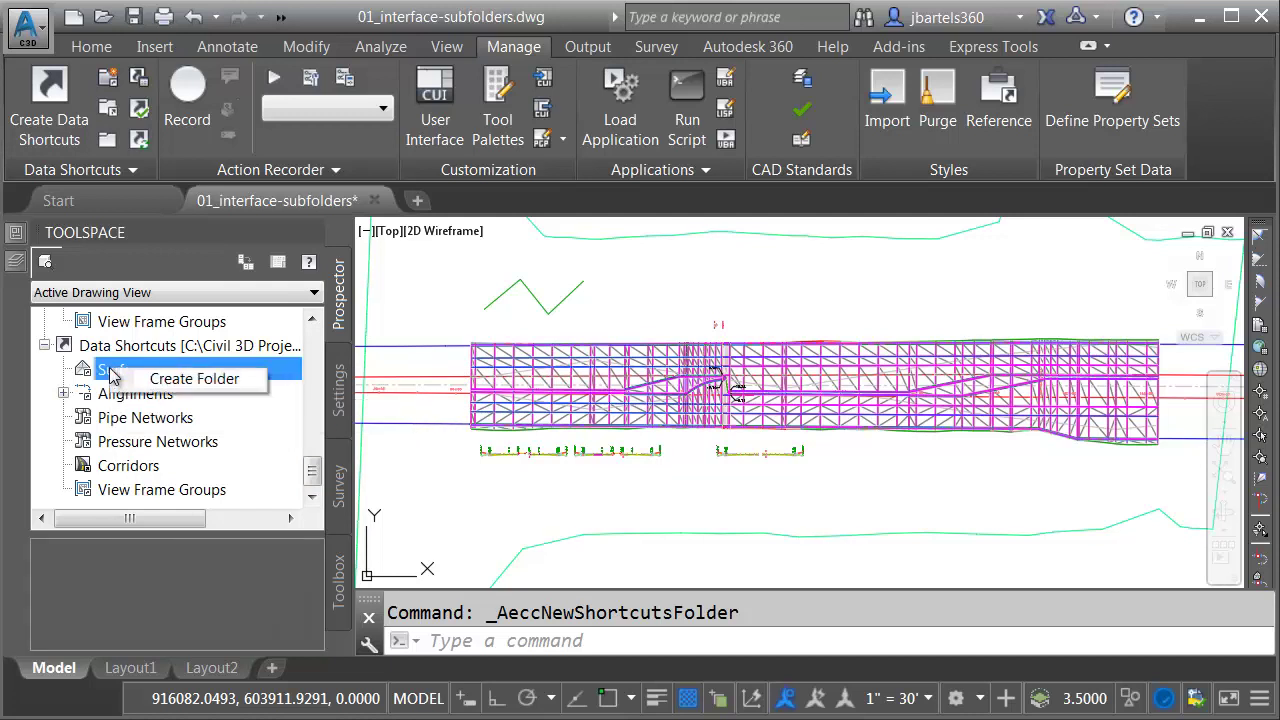
right_click(145, 420)
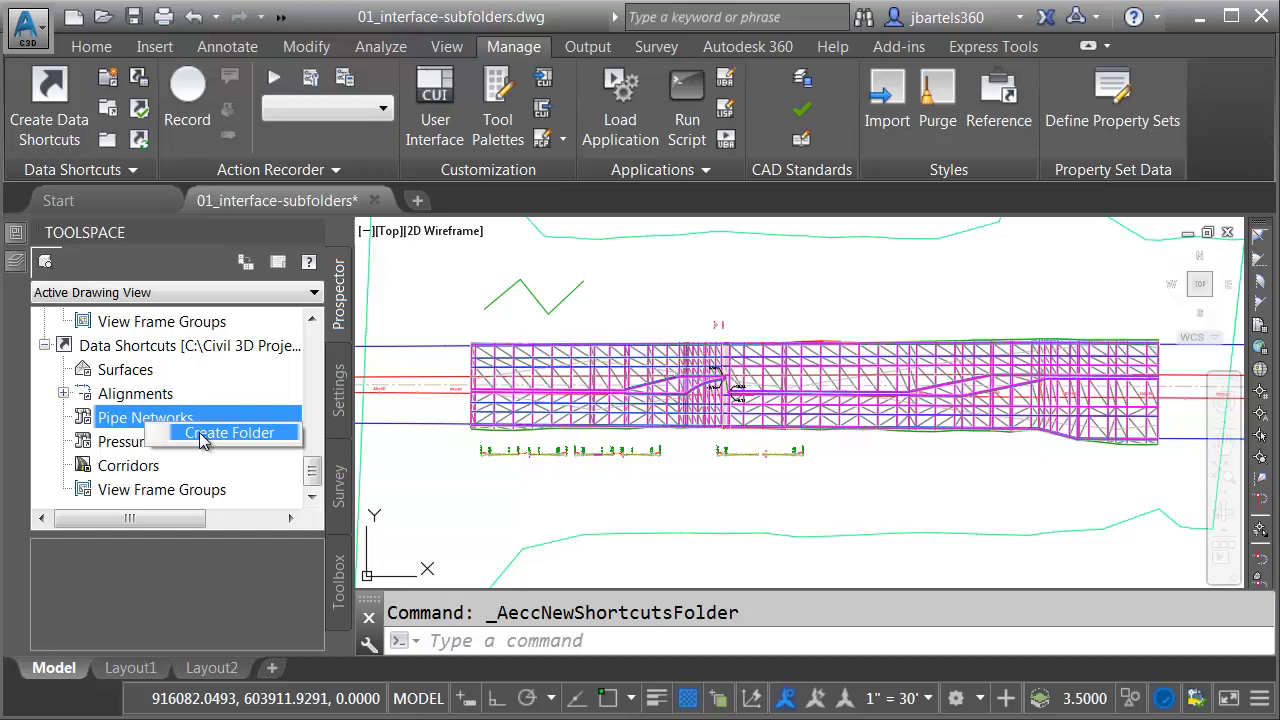
click(410, 313)
key(Escape)
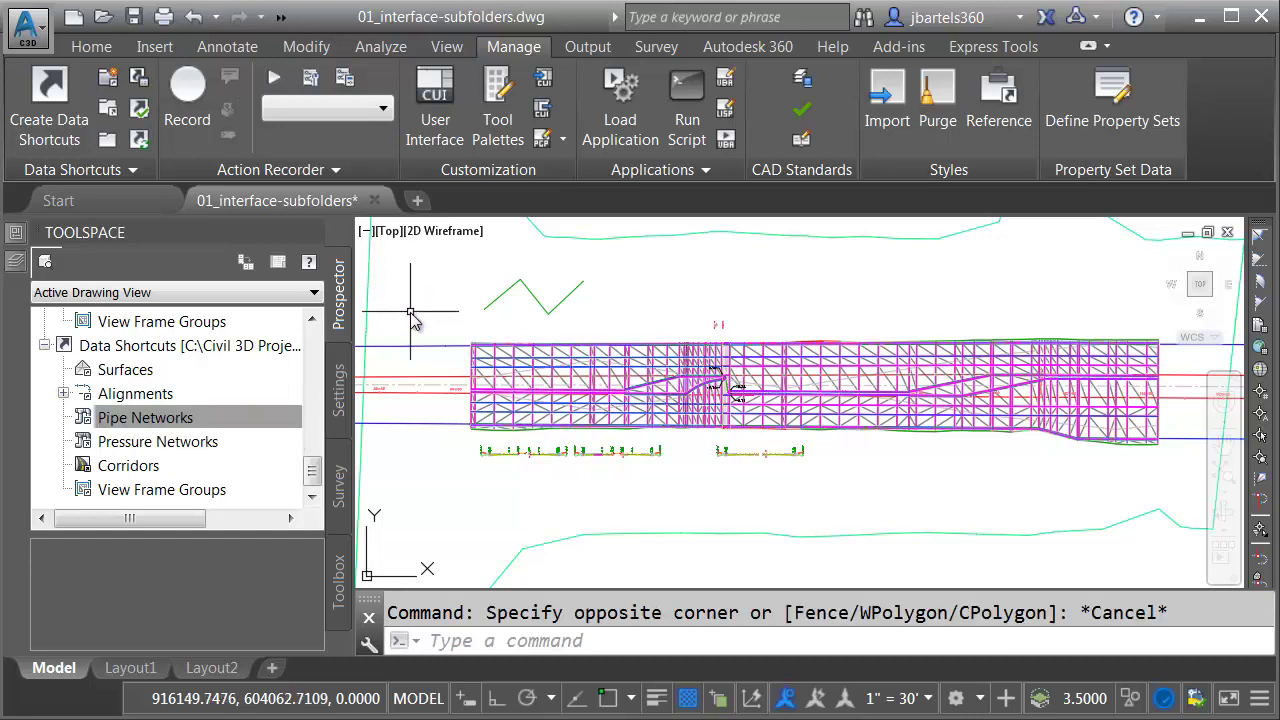
key(Escape)
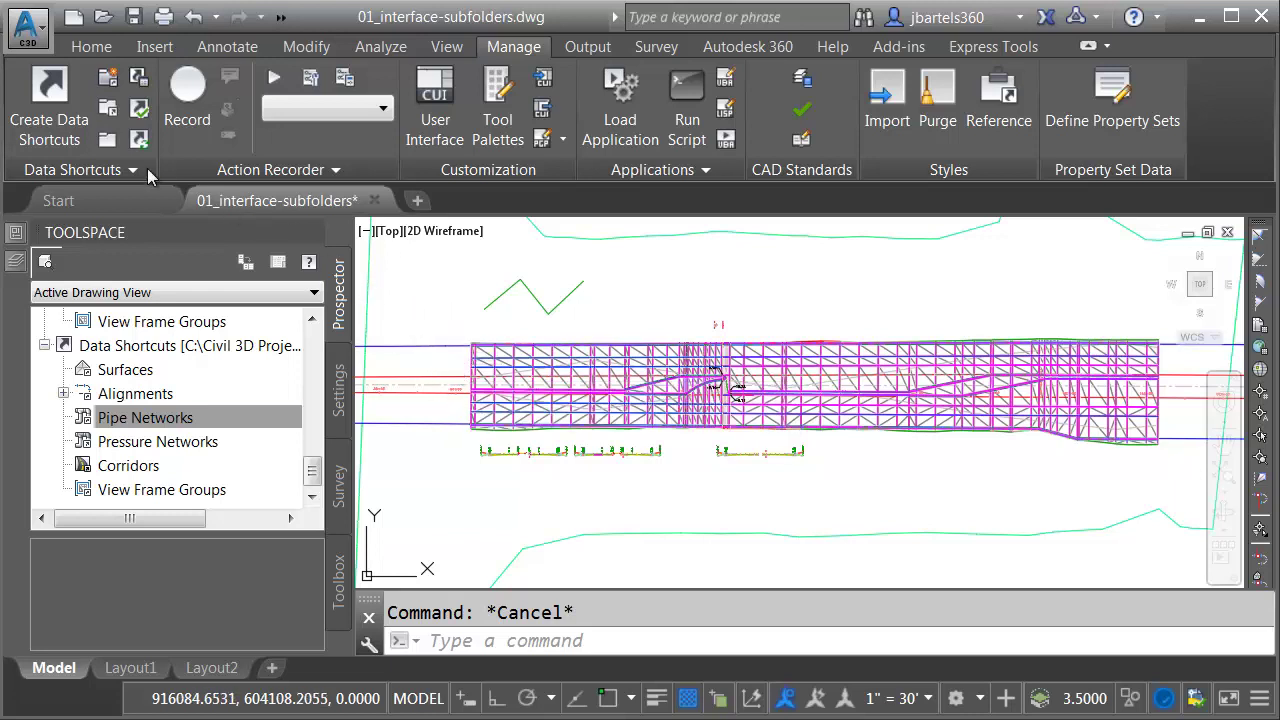
Create data shortcuts for all surfaces, all alignments with their profiles, and the three RT23 corridors
click(48, 90)
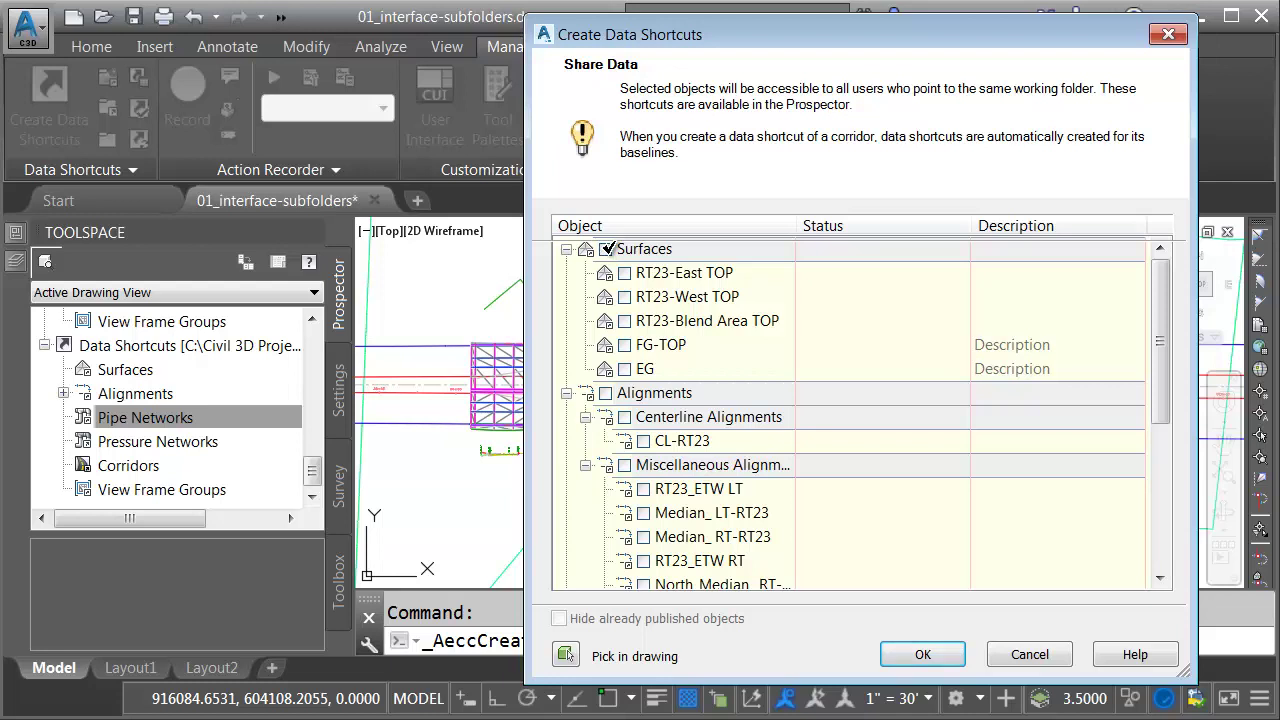
click(607, 249)
click(605, 393)
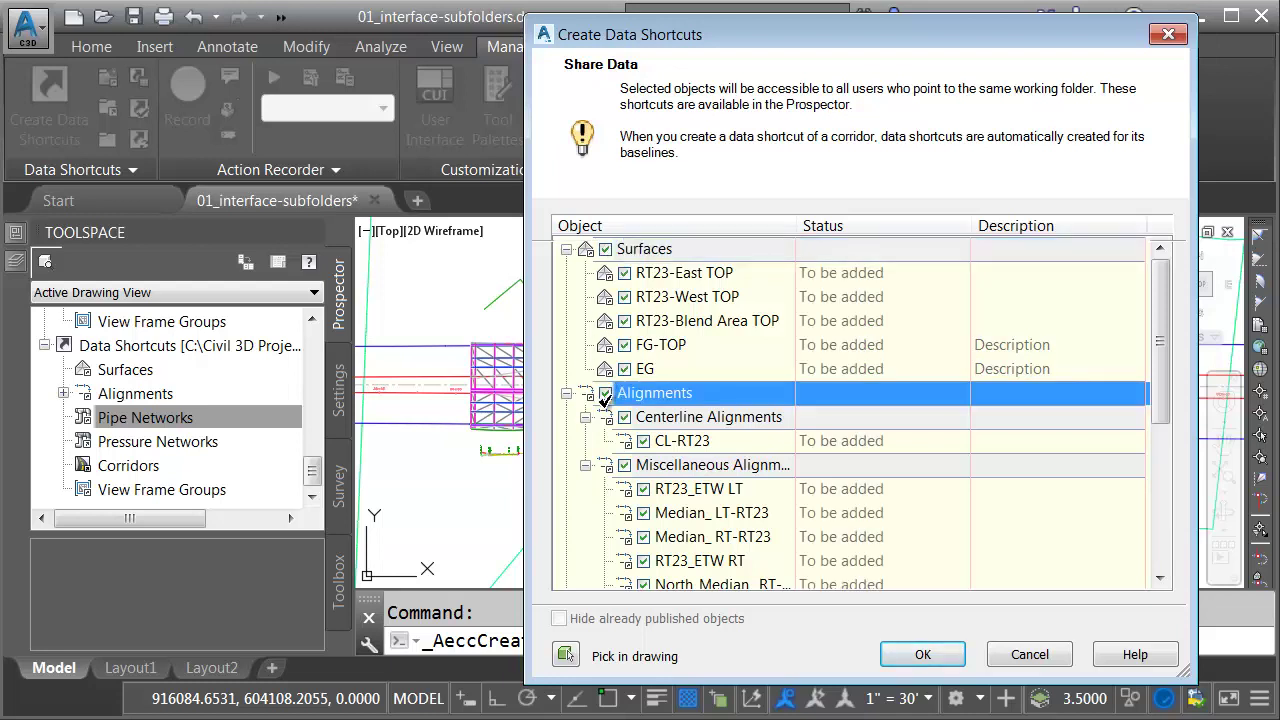
drag(1157, 346, 1178, 505)
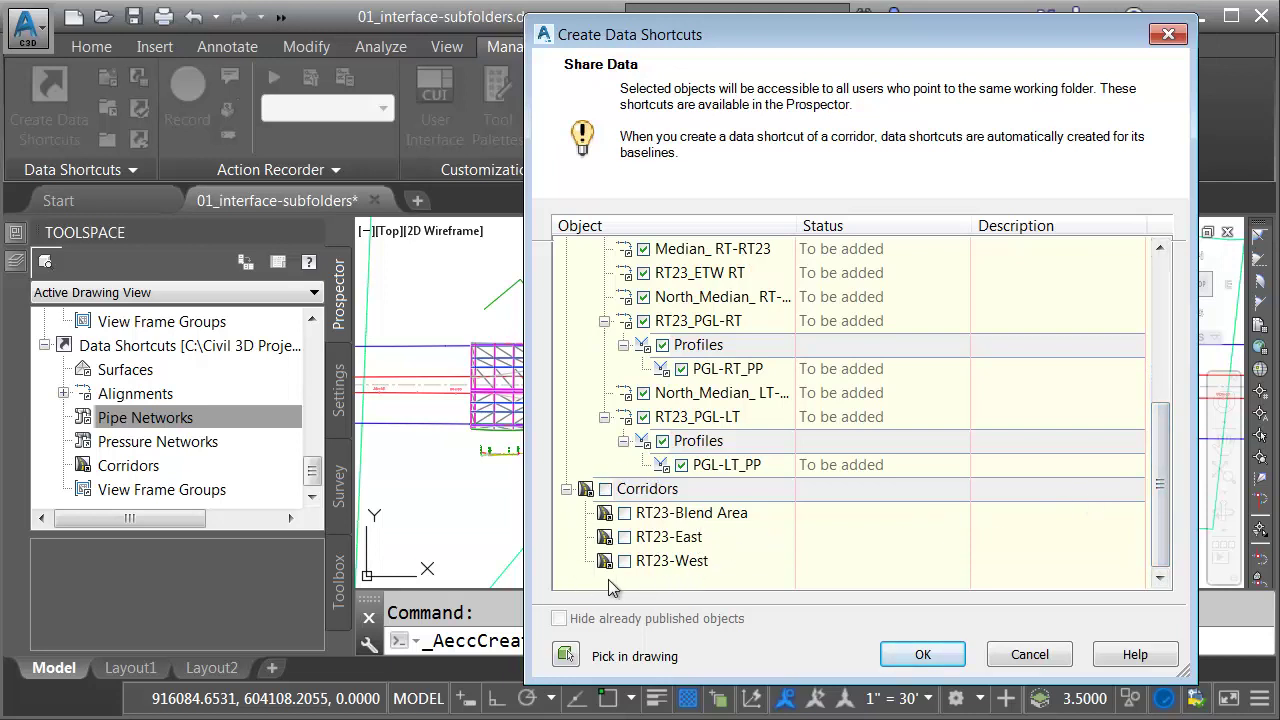
click(605, 489)
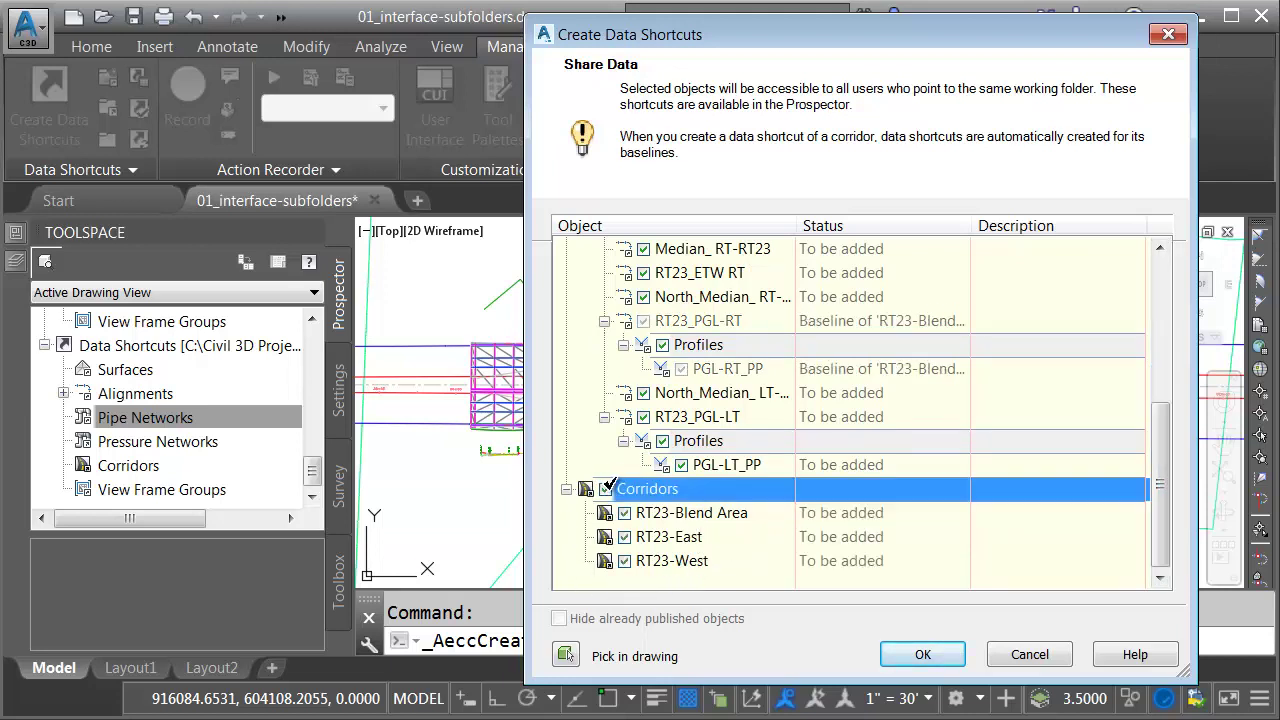
Create the selected data shortcuts and confirm Working Surfaces appears under Surfaces
click(924, 655)
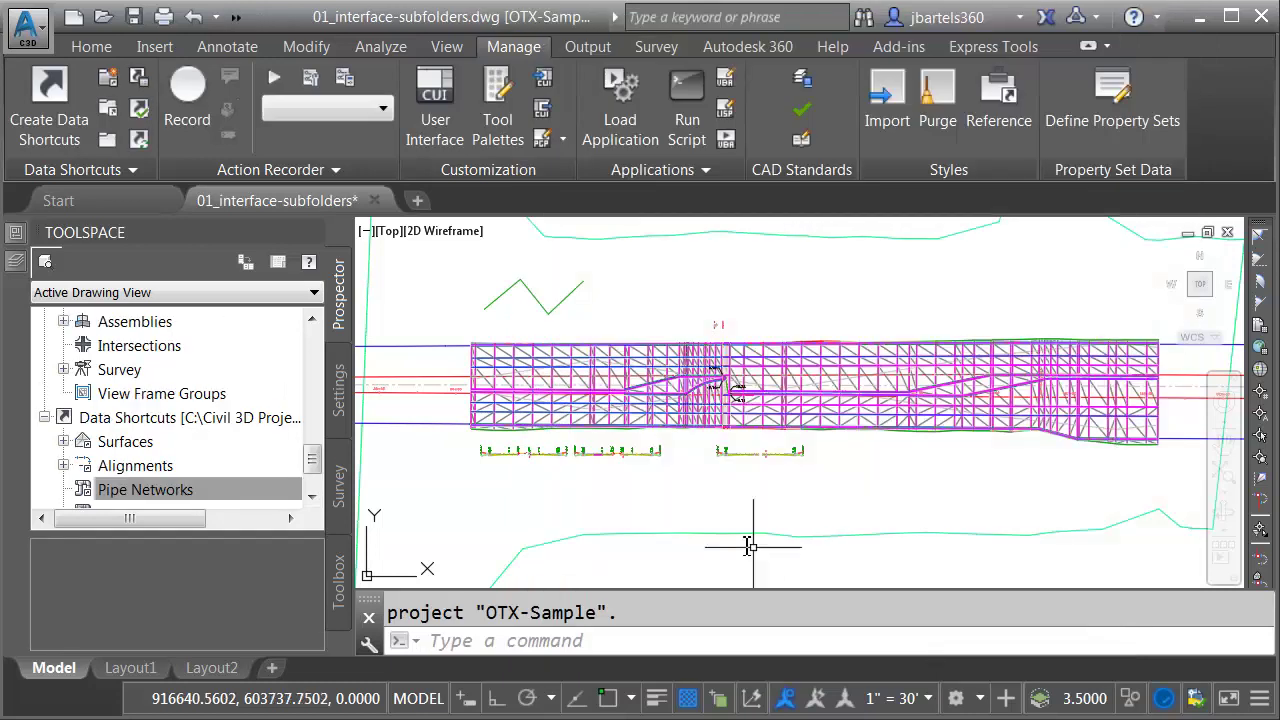
scroll(316, 470, down, 2)
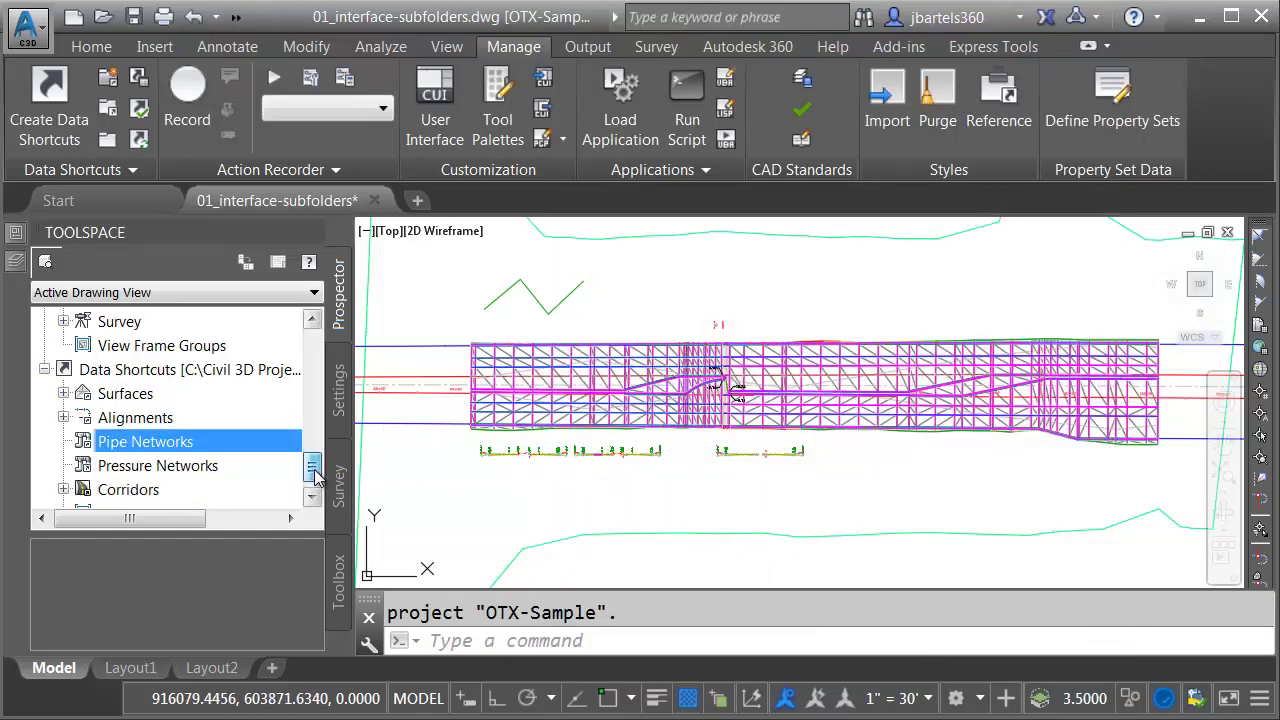
click(63, 395)
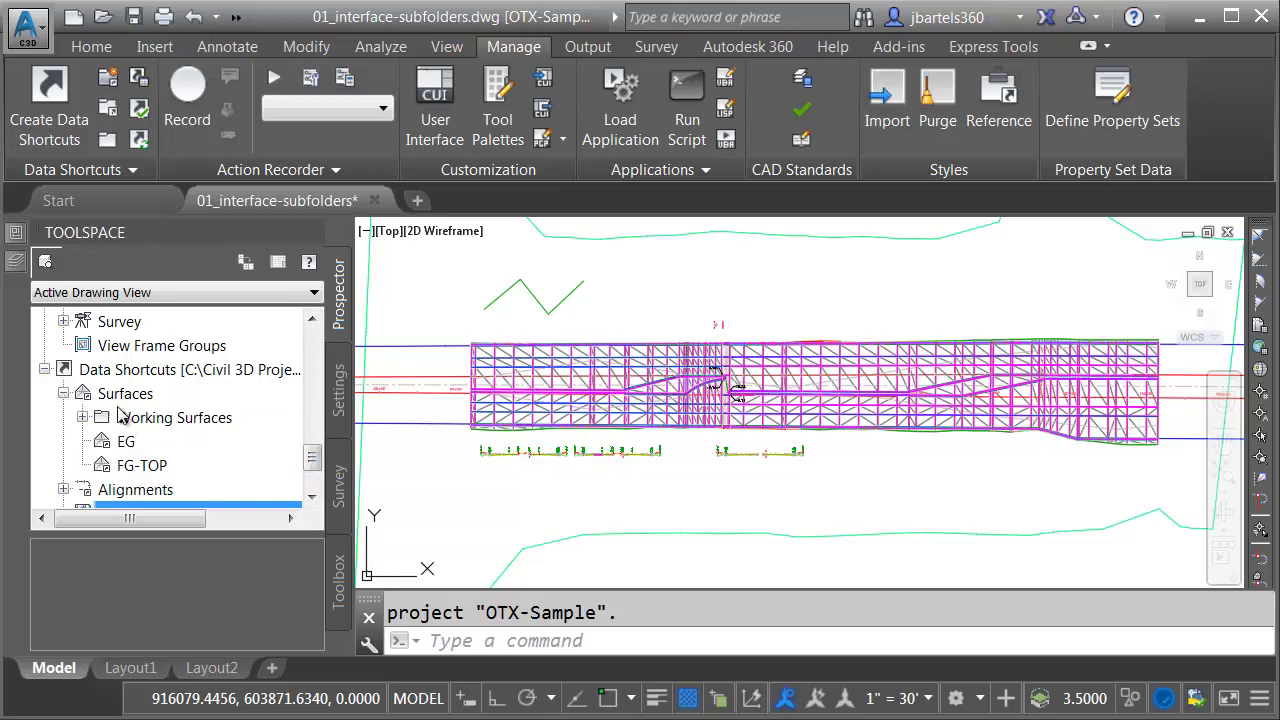
click(83, 418)
click(83, 419)
click(250, 505)
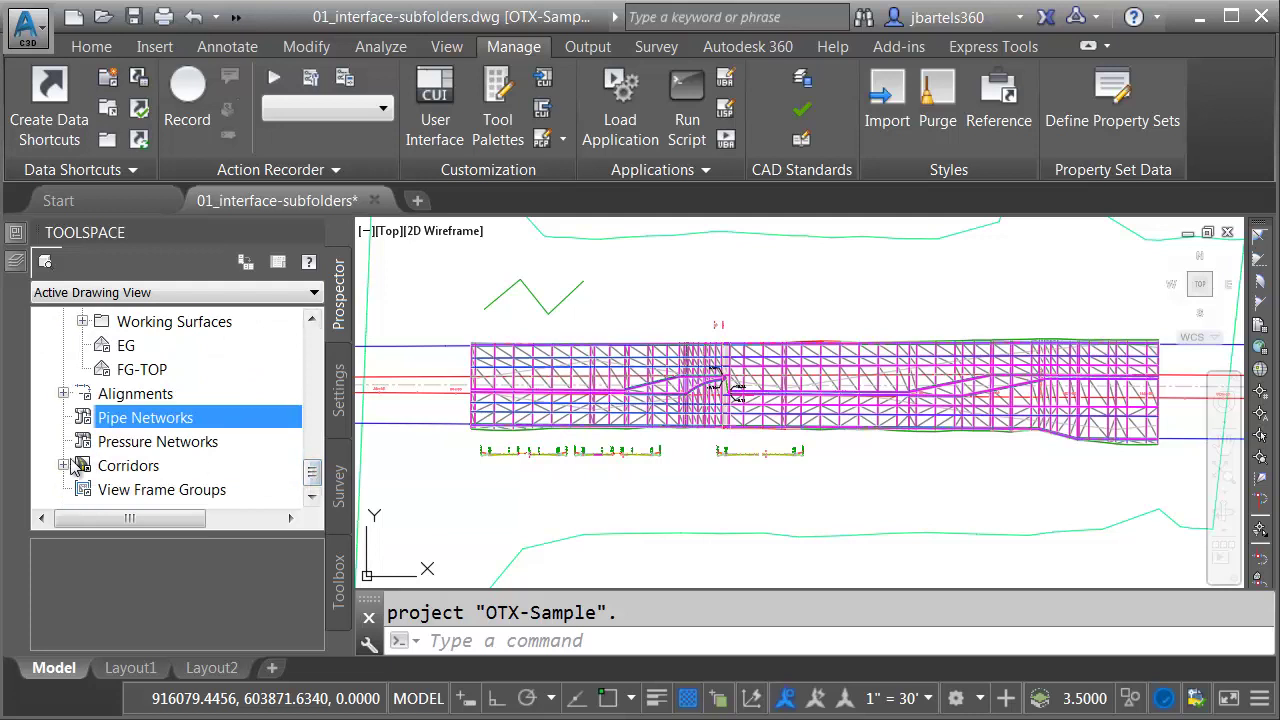
Confirm the shared corridors sit inside the RT23 Corridors subfolder under Corridors
click(63, 466)
scroll(313, 474, down, 1)
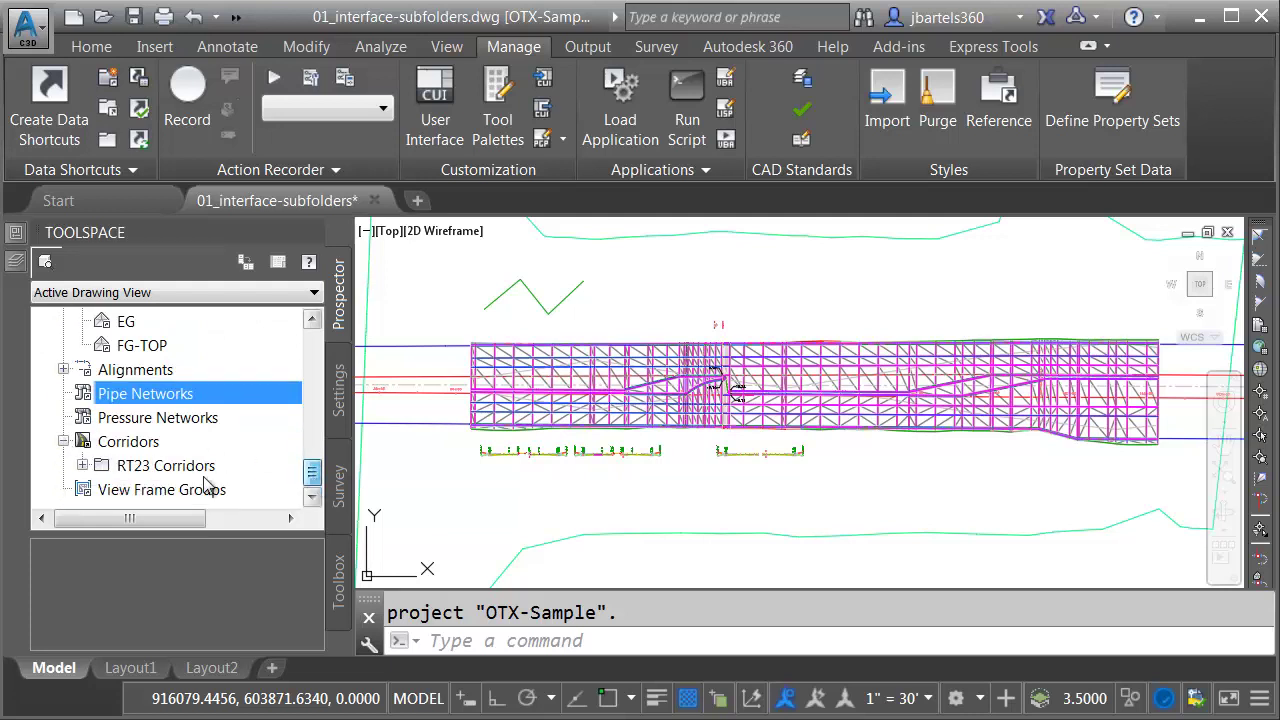
click(83, 465)
click(83, 418)
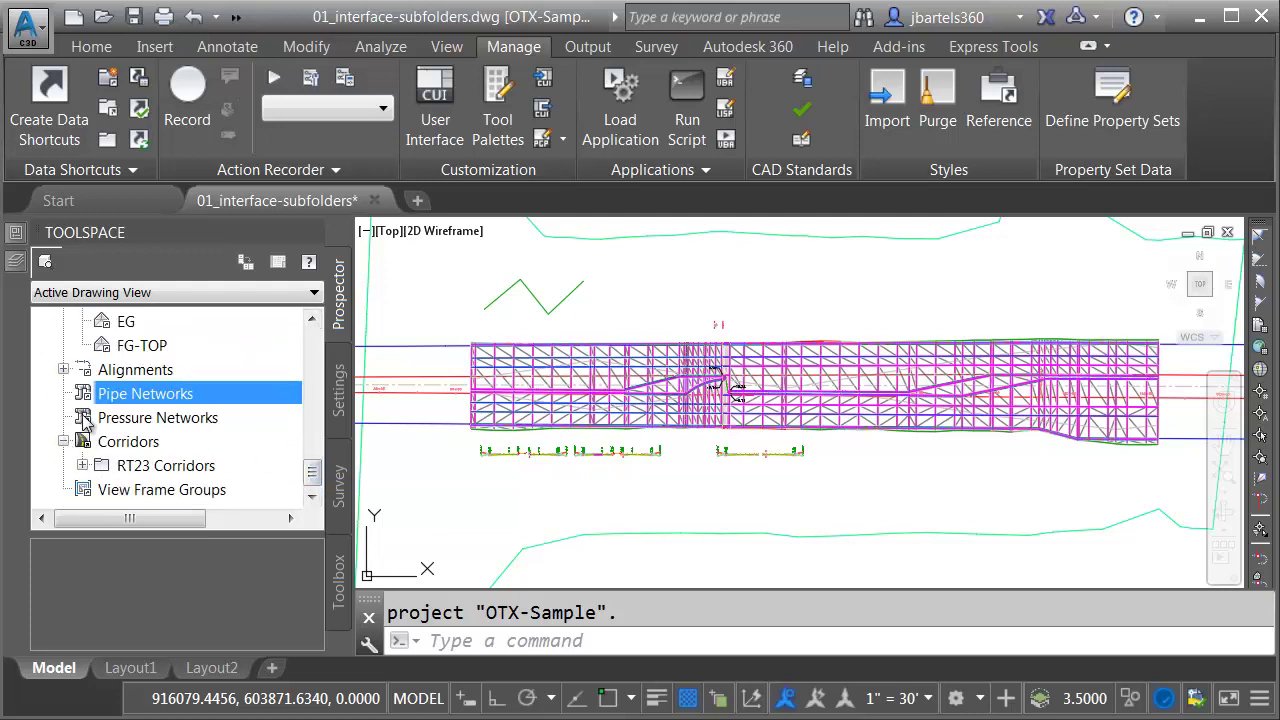
scroll(314, 454, up, 5)
scroll(314, 454, up, 10)
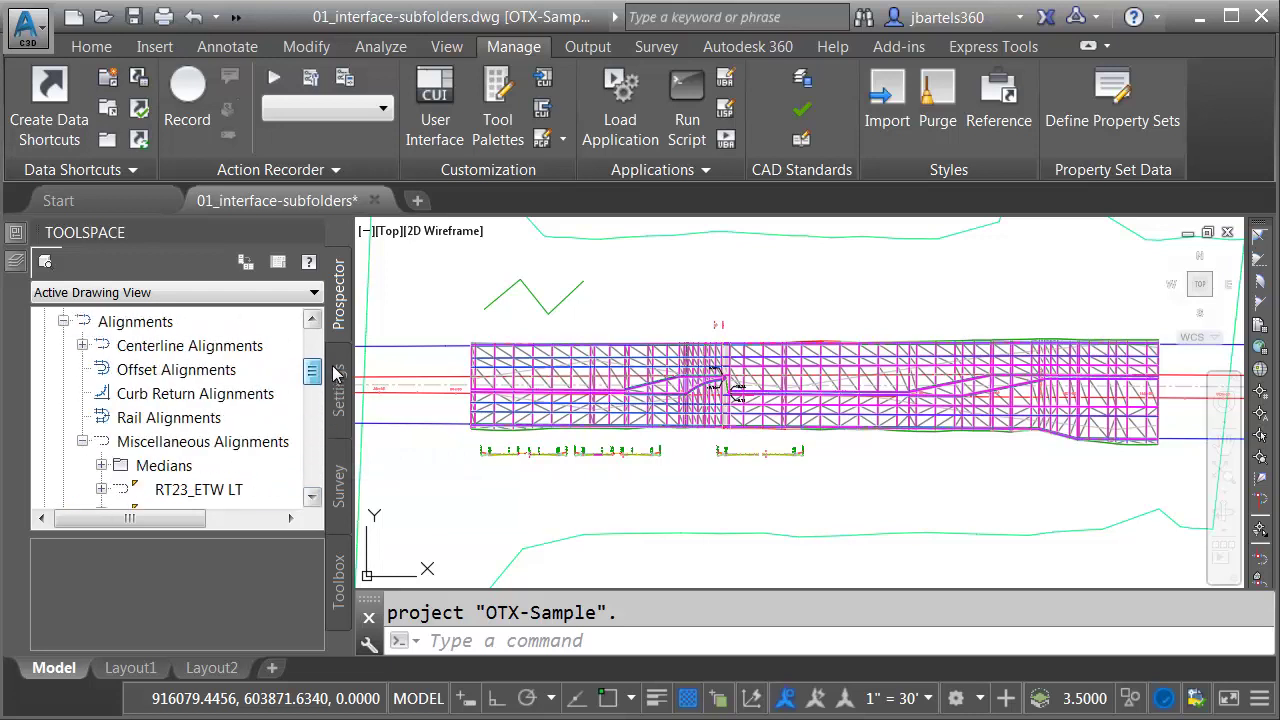